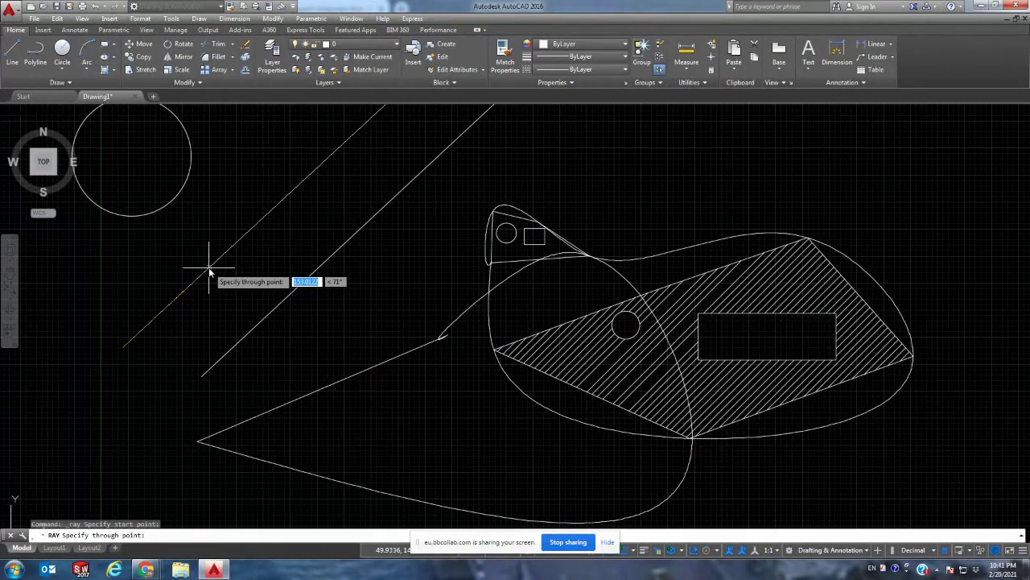
Draw a ray at a 30-degree angle from the current start point, then add three more rays from the same point.
{"action": "key", "text": "Tab"}
{"action": "type", "text": "3"}
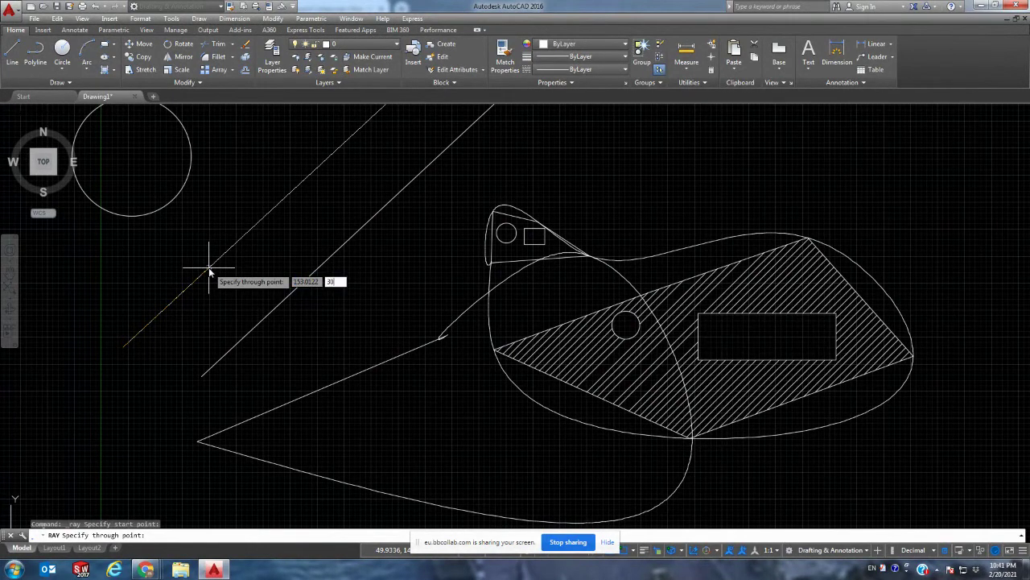
{"action": "type", "text": "0"}
{"action": "key", "text": "Return"}
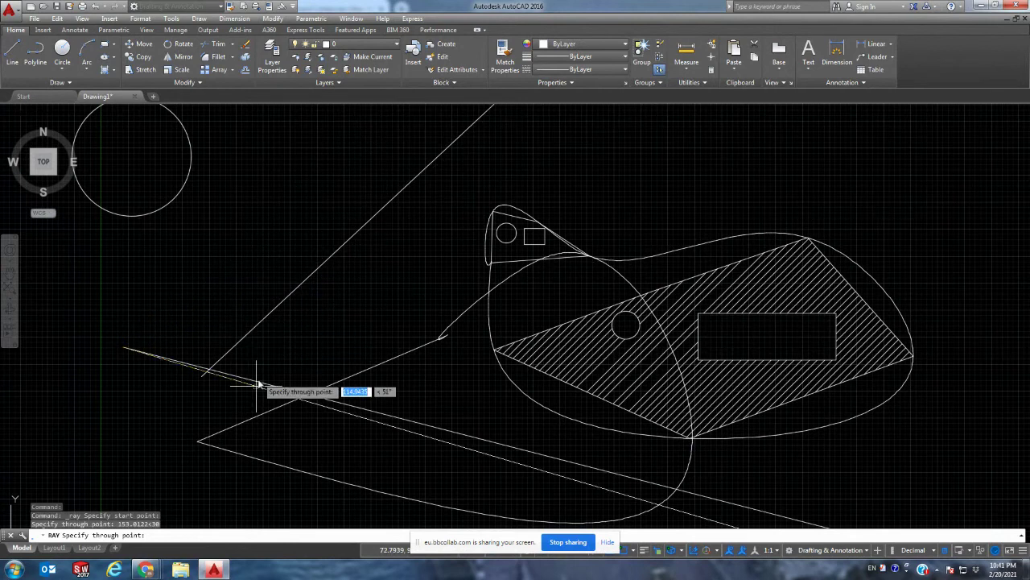
{"action": "left_click", "coordinate": [207, 291]}
{"action": "left_click", "coordinate": [170, 271]}
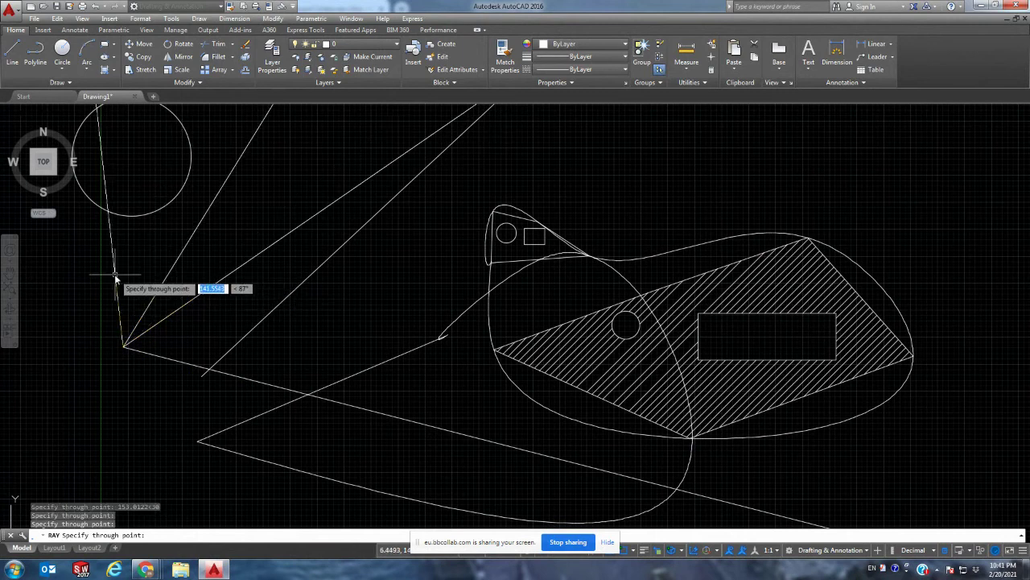
{"action": "left_click", "coordinate": [115, 278]}
{"action": "key", "text": "Return"}
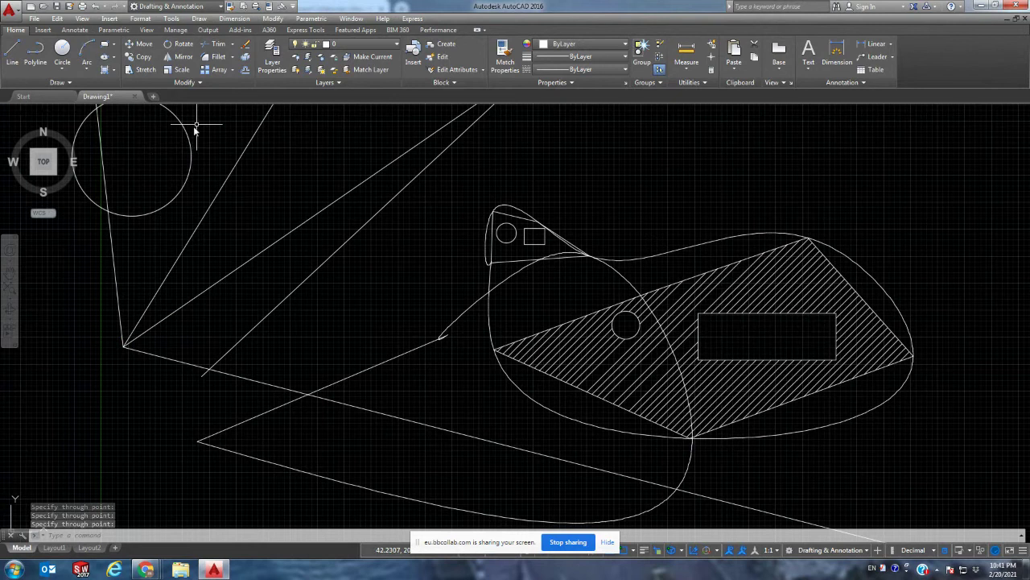
Erase all objects from the drawing.
{"action": "left_click", "coordinate": [247, 44]}
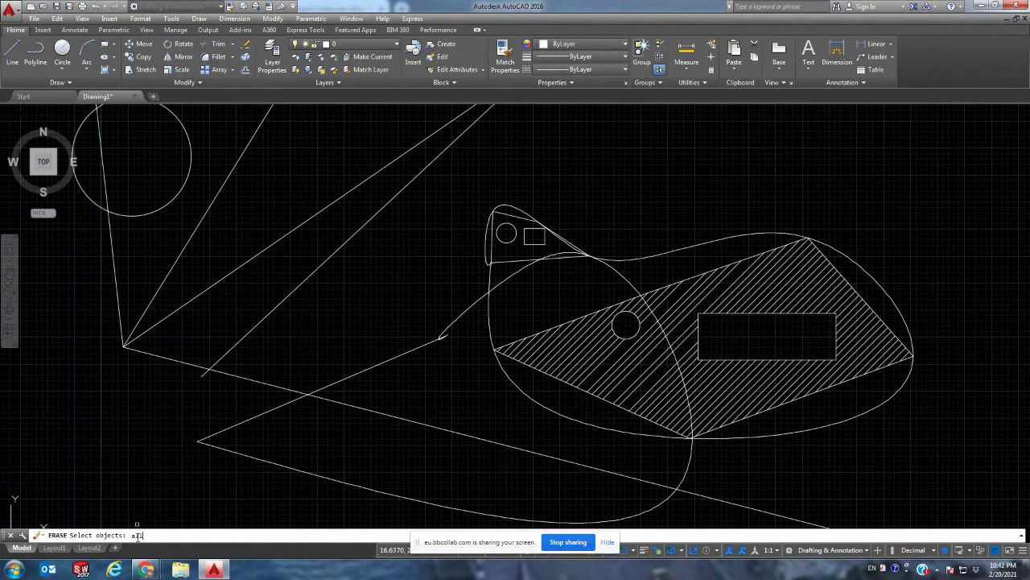
{"action": "type", "text": "l"}
{"action": "key", "text": "Return"}
{"action": "key", "text": "Return"}
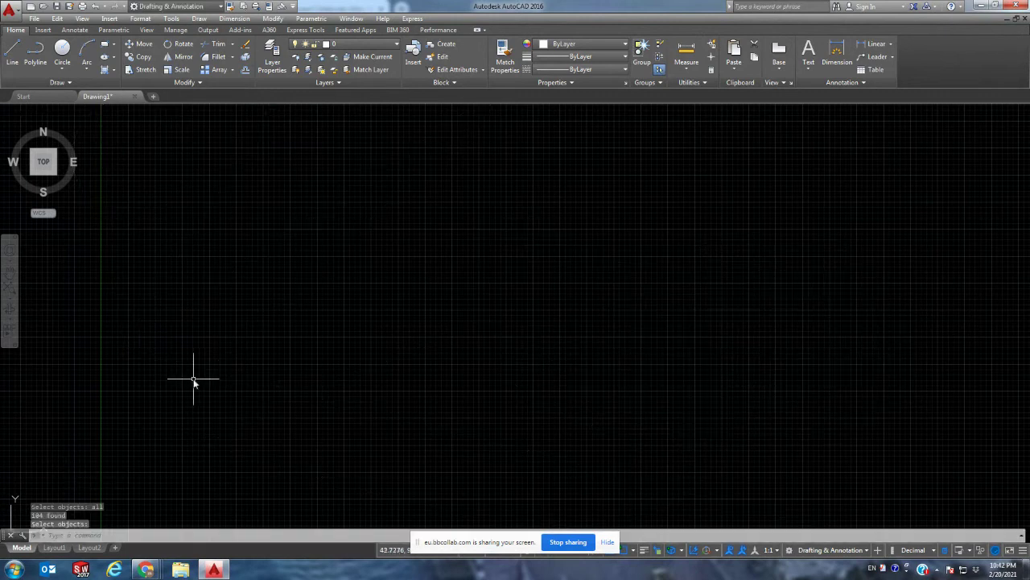
Draw a single long line sloping down to the right across the middle of the drawing.
{"action": "left_click", "coordinate": [12, 53]}
{"action": "left_click", "coordinate": [322, 239]}
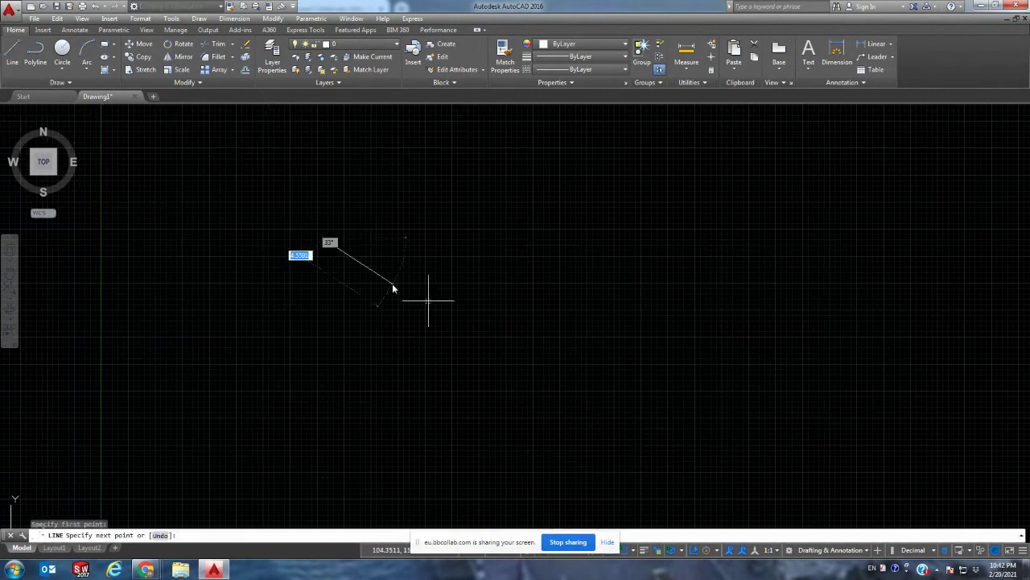
{"action": "left_click", "coordinate": [709, 388]}
{"action": "right_click", "coordinate": [676, 395]}
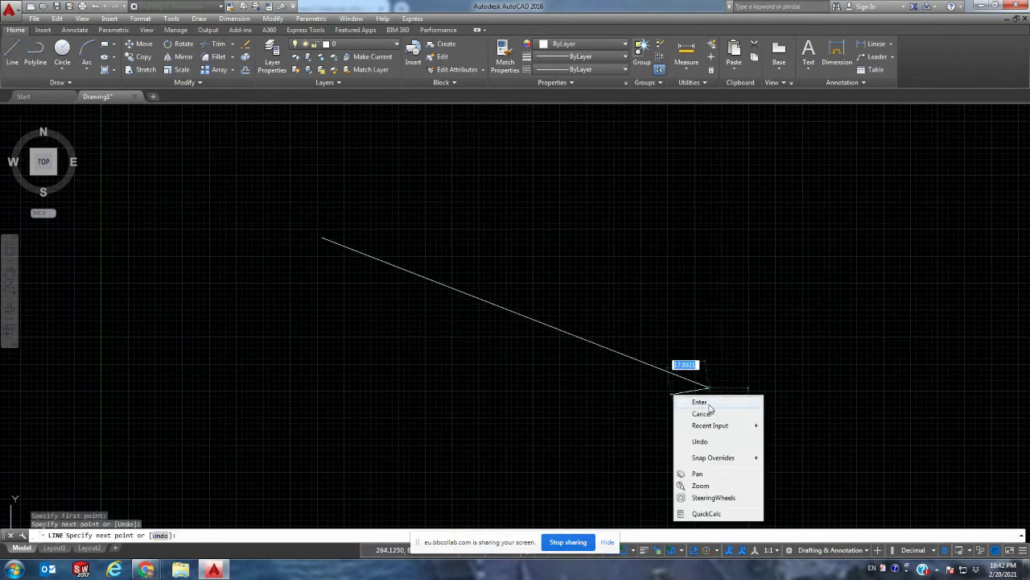
{"action": "left_click", "coordinate": [681, 400]}
Draw a circle above the lower end of the sloping line by its centre and radius.
{"action": "left_click", "coordinate": [62, 50]}
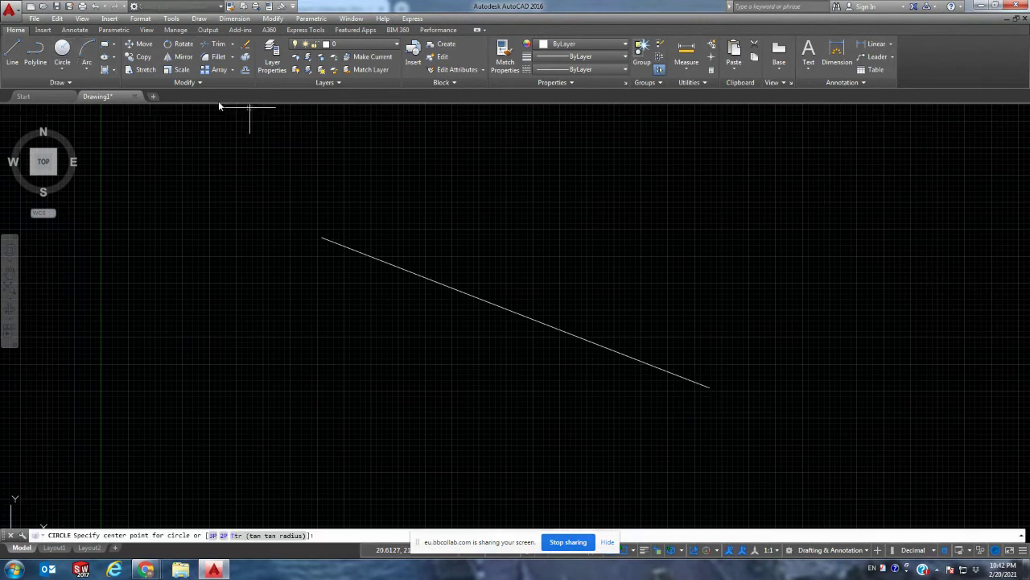
{"action": "left_click", "coordinate": [730, 221]}
{"action": "left_click", "coordinate": [806, 236]}
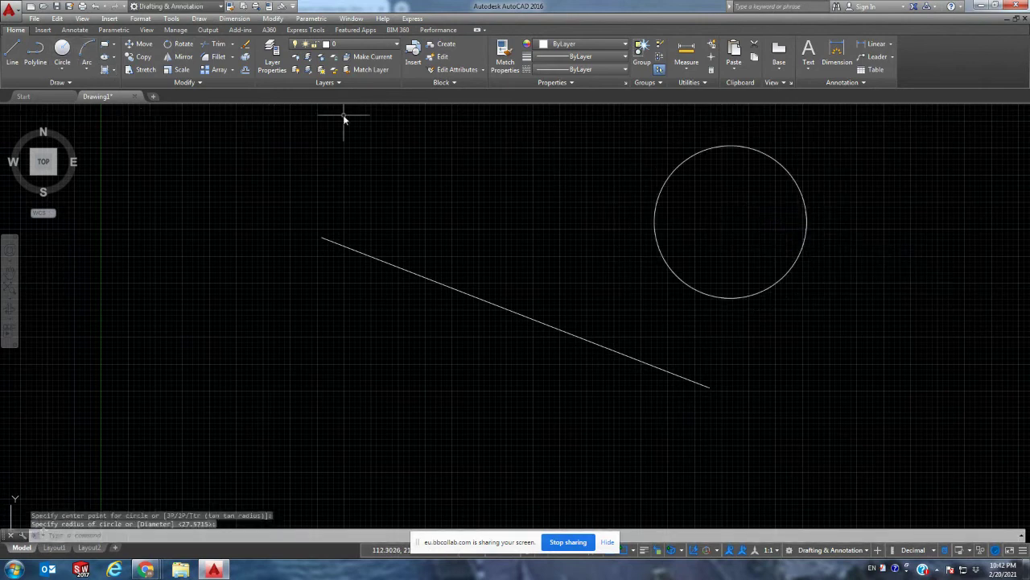
Draw a wide, flat ellipse by its centre point, below and to the left of the sloping line.
{"action": "left_click", "coordinate": [114, 57]}
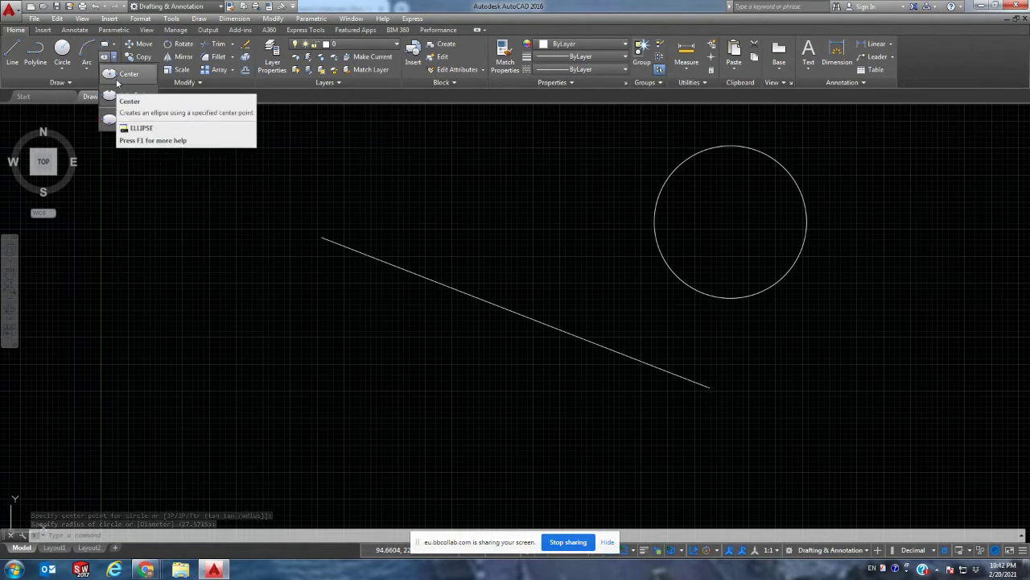
{"action": "left_click", "coordinate": [121, 74]}
{"action": "left_click", "coordinate": [145, 380]}
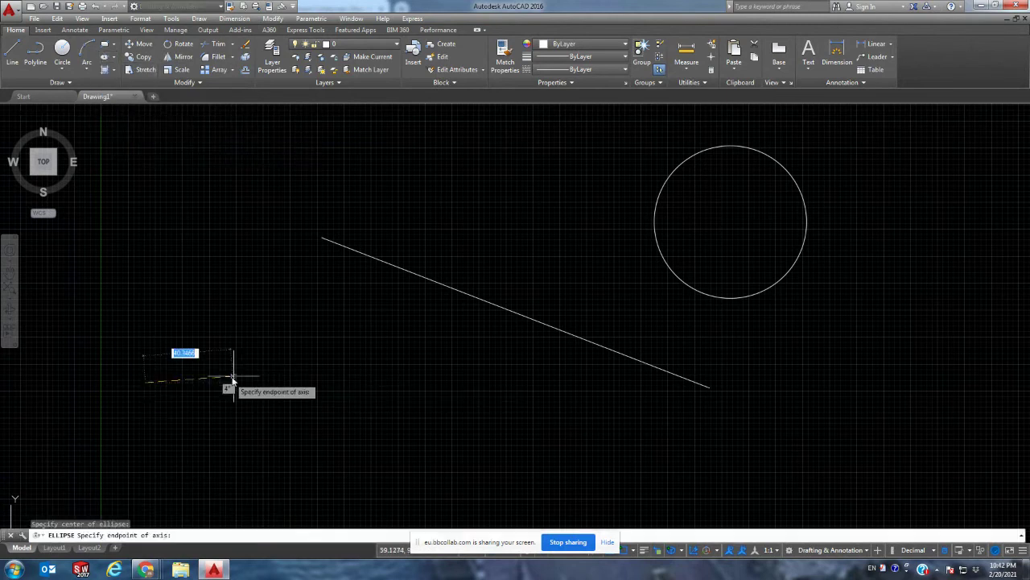
{"action": "left_click", "coordinate": [272, 386]}
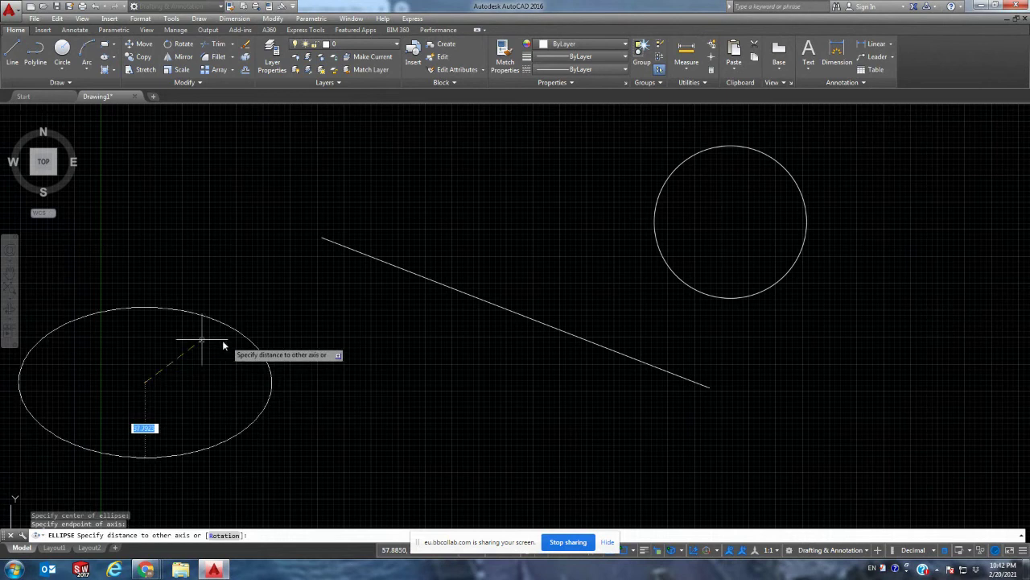
{"action": "left_click", "coordinate": [147, 342]}
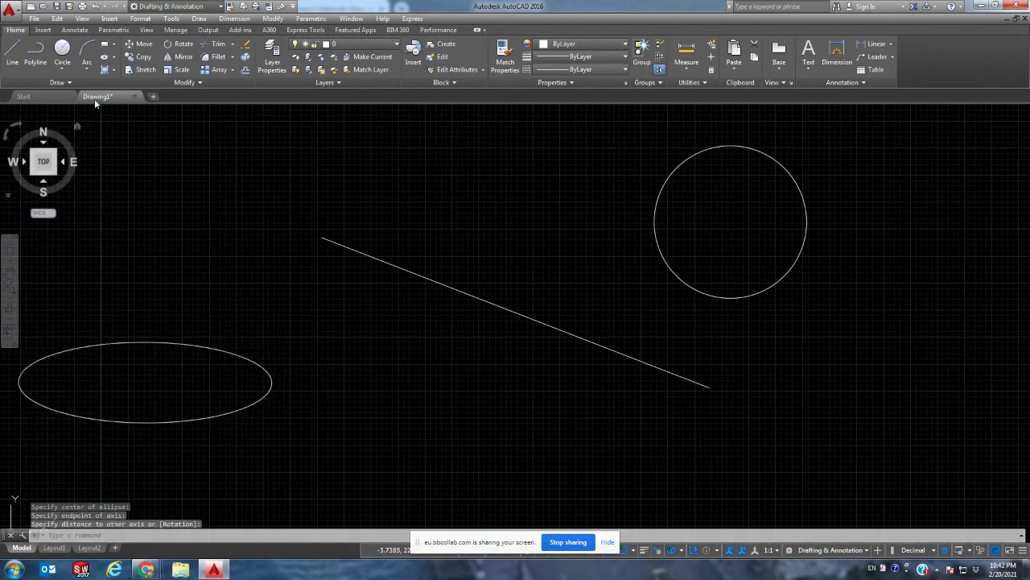
Divide the ellipse into 10 equal segments.
{"action": "left_click", "coordinate": [70, 84]}
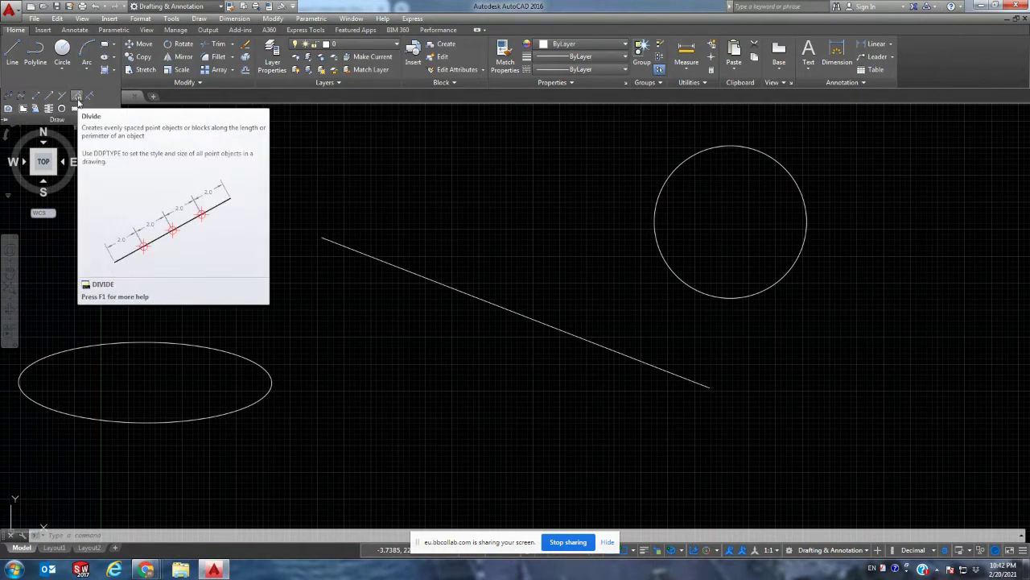
{"action": "left_click", "coordinate": [78, 97]}
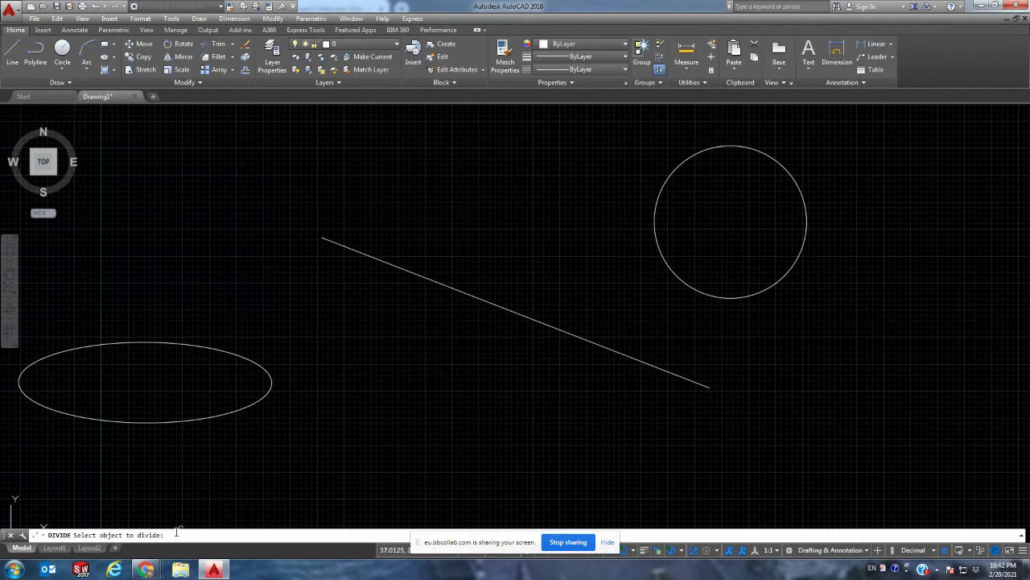
{"action": "left_click", "coordinate": [232, 415]}
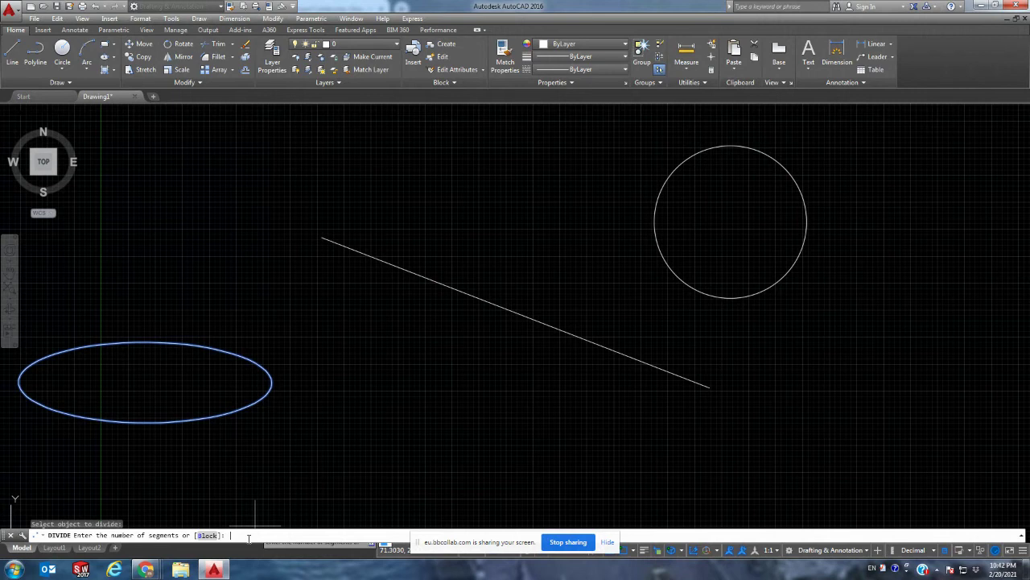
{"action": "type", "text": "10"}
{"action": "key", "text": "Return"}
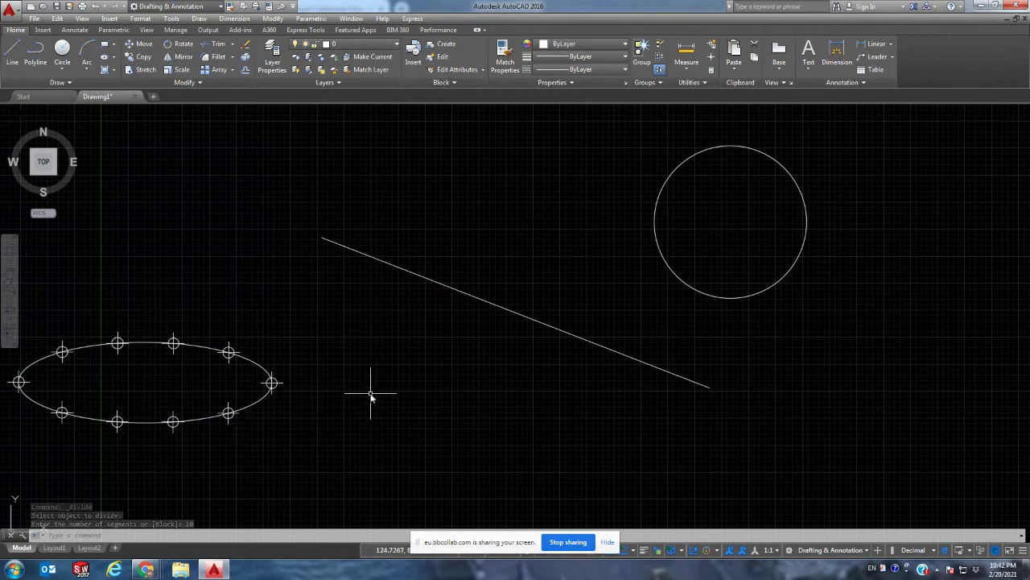
Divide the circle into 12 equal segments.
{"action": "right_click", "coordinate": [363, 354]}
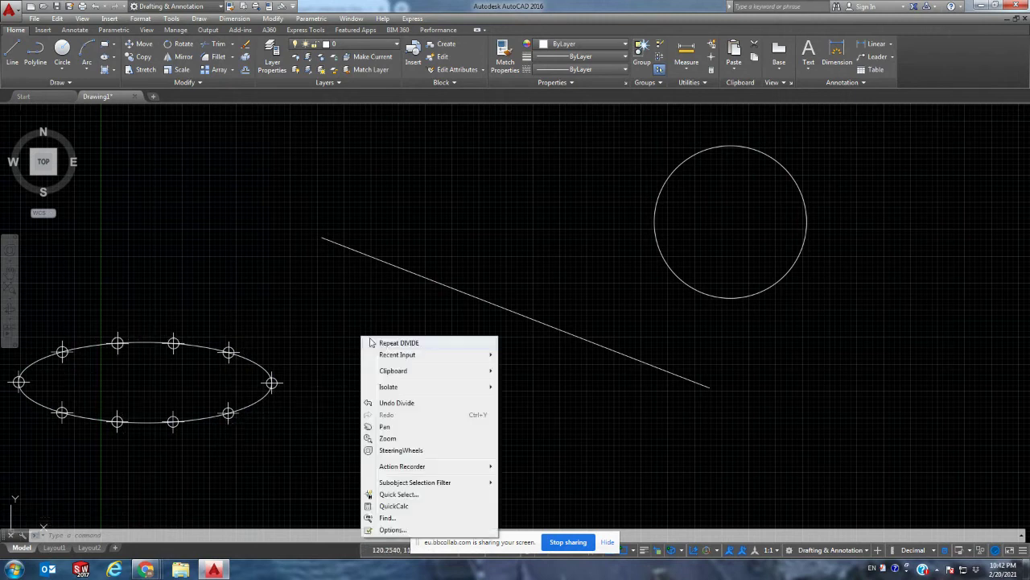
{"action": "left_click", "coordinate": [385, 341]}
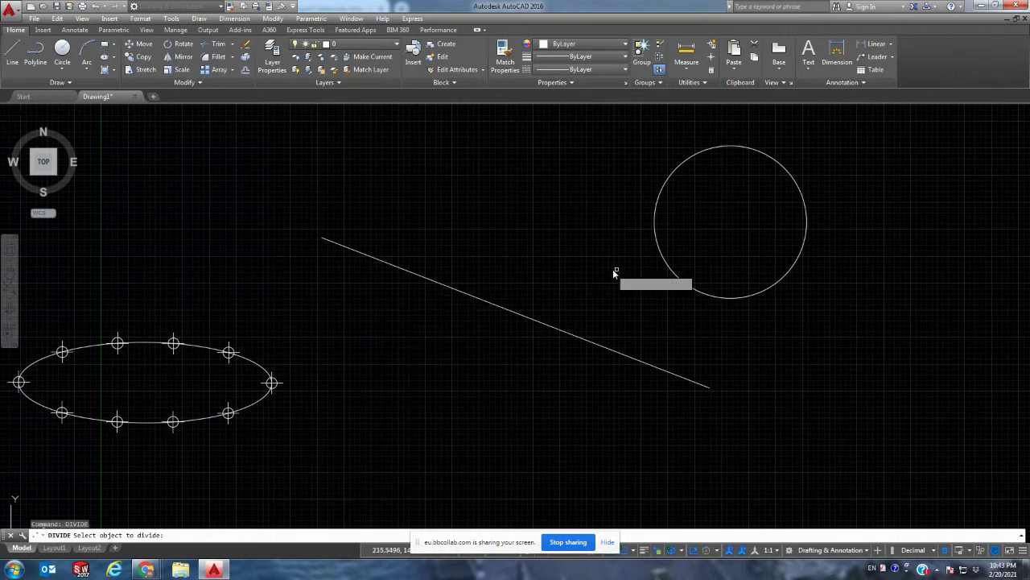
{"action": "left_click", "coordinate": [660, 254]}
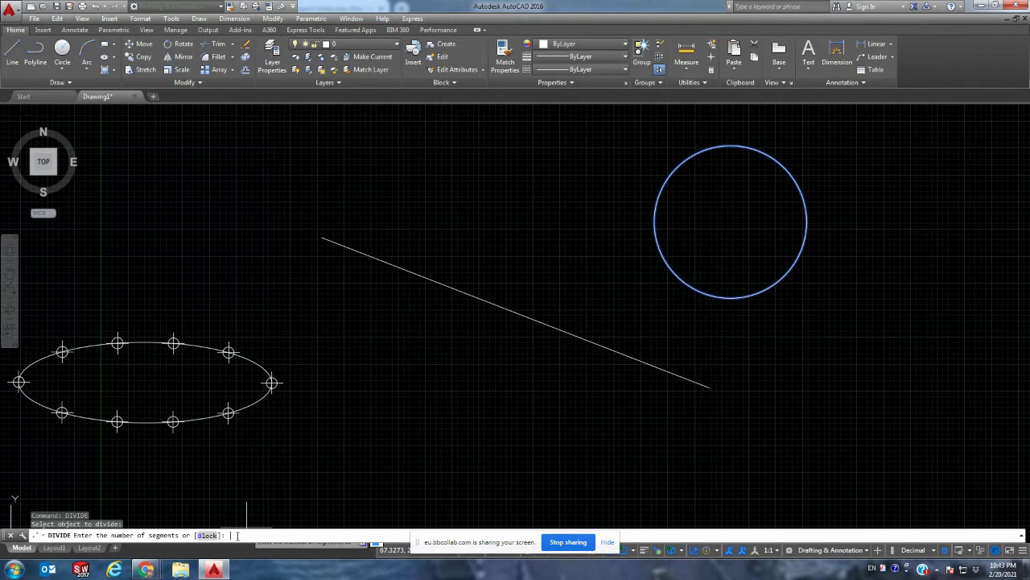
{"action": "type", "text": "12"}
{"action": "key", "text": "Return"}
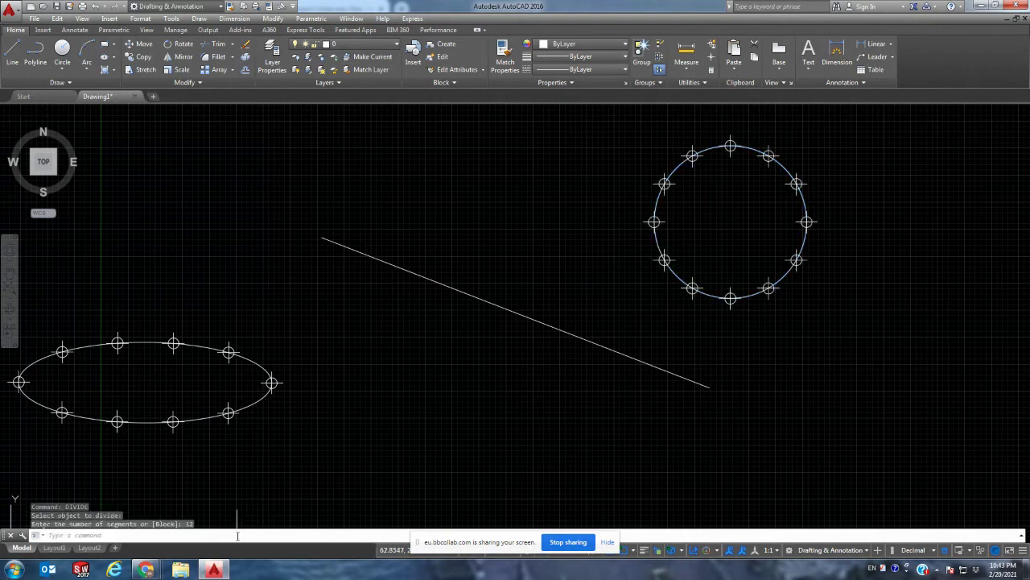
Divide the sloping line into 5 equal segments.
{"action": "right_click", "coordinate": [477, 387]}
{"action": "left_click", "coordinate": [514, 188]}
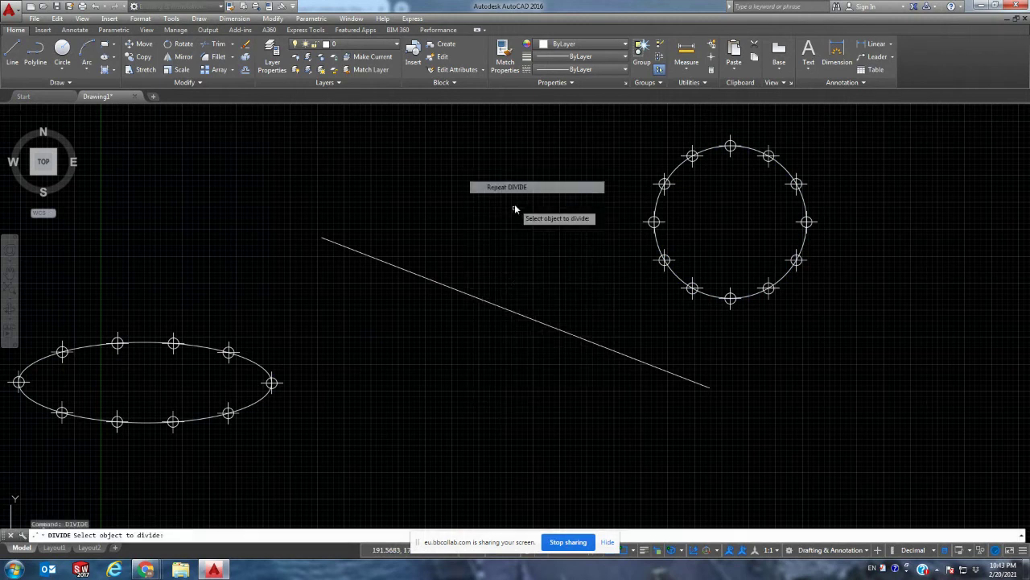
{"action": "left_click", "coordinate": [520, 315]}
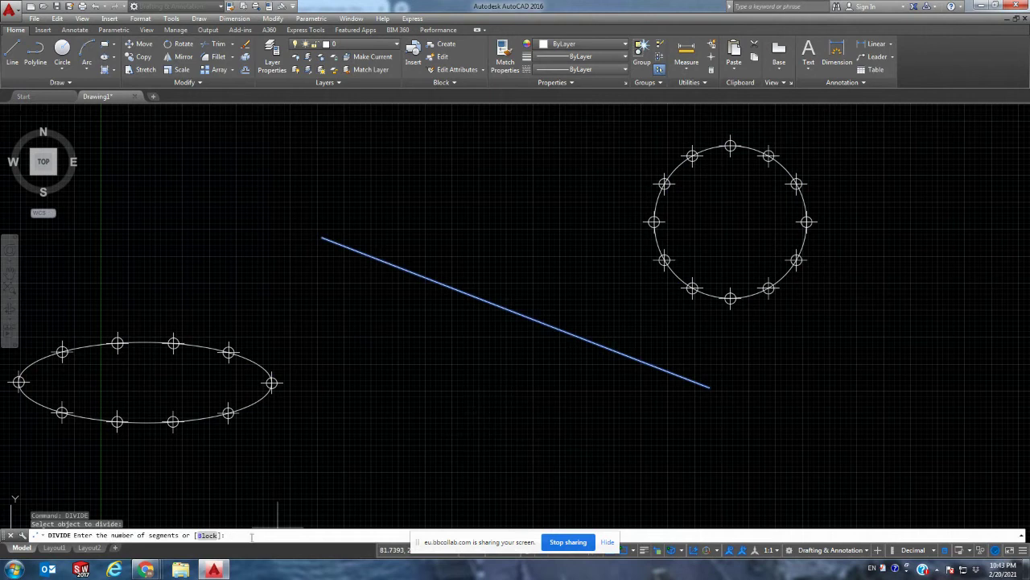
{"action": "type", "text": "5"}
{"action": "key", "text": "Return"}
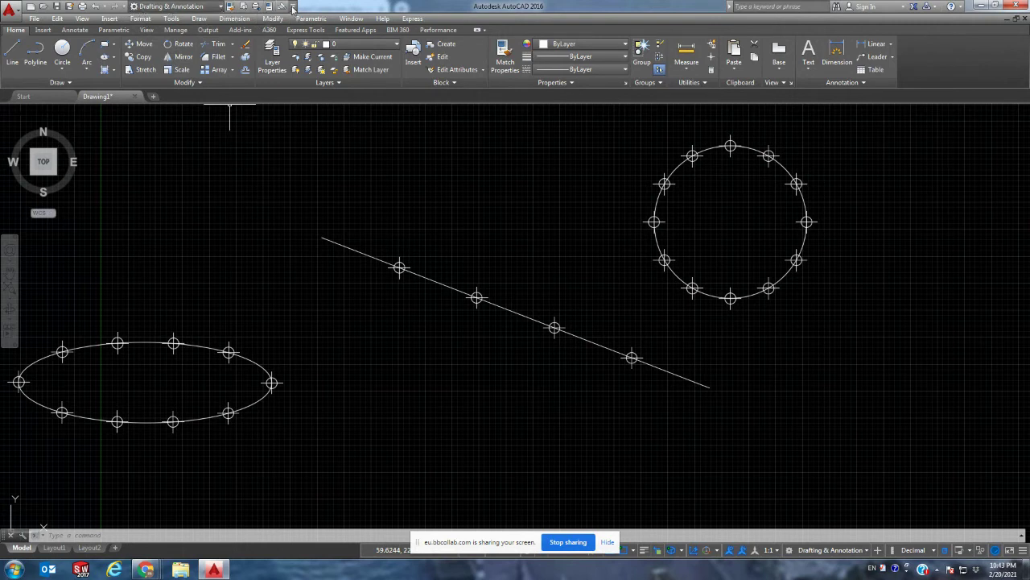
{"action": "left_click", "coordinate": [293, 7]}
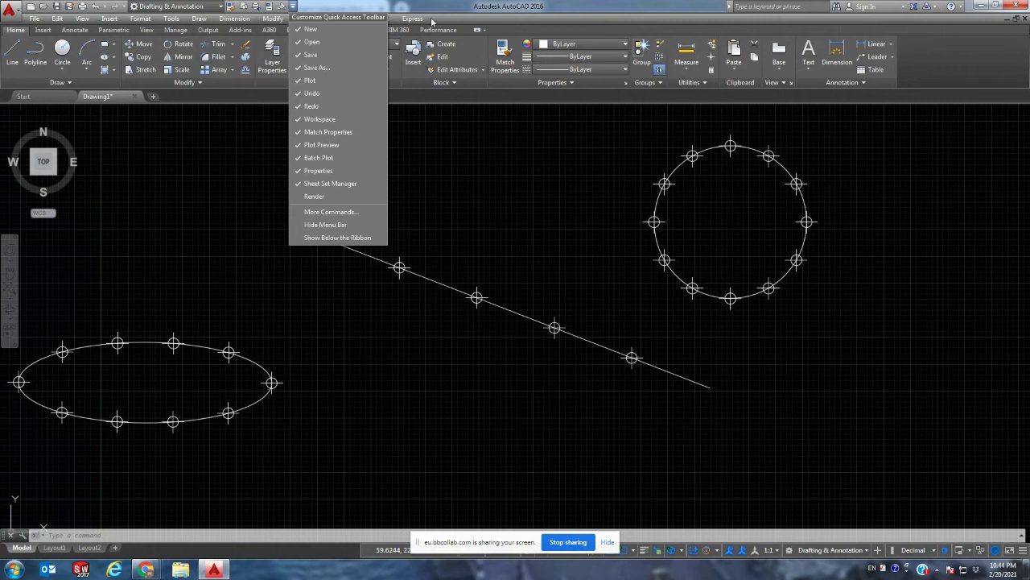
{"action": "left_click", "coordinate": [148, 25]}
Change the point style to a circle with an X through it and set the point size to 2% relative to the screen.
{"action": "left_click", "coordinate": [141, 18]}
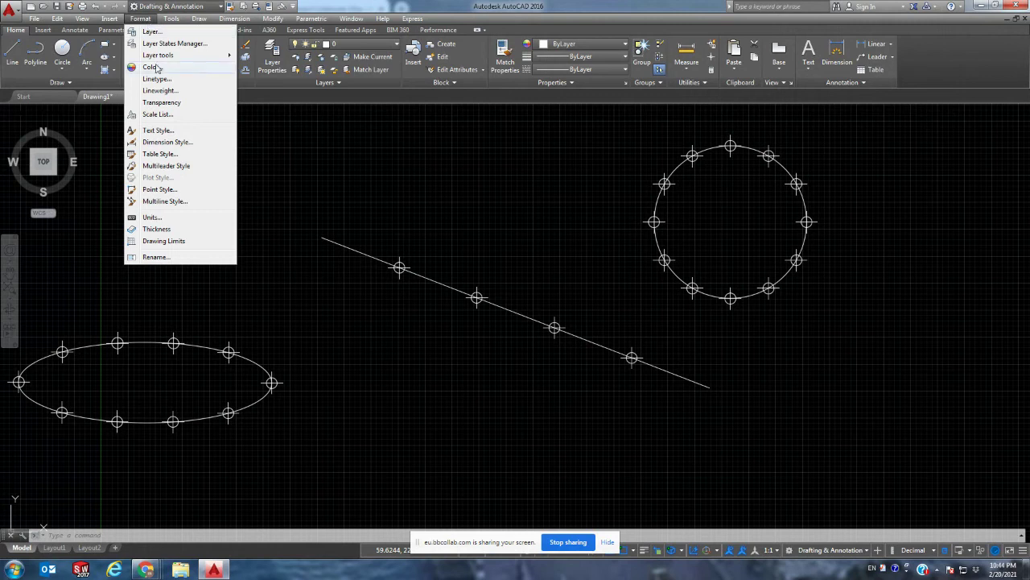
{"action": "left_click", "coordinate": [160, 189]}
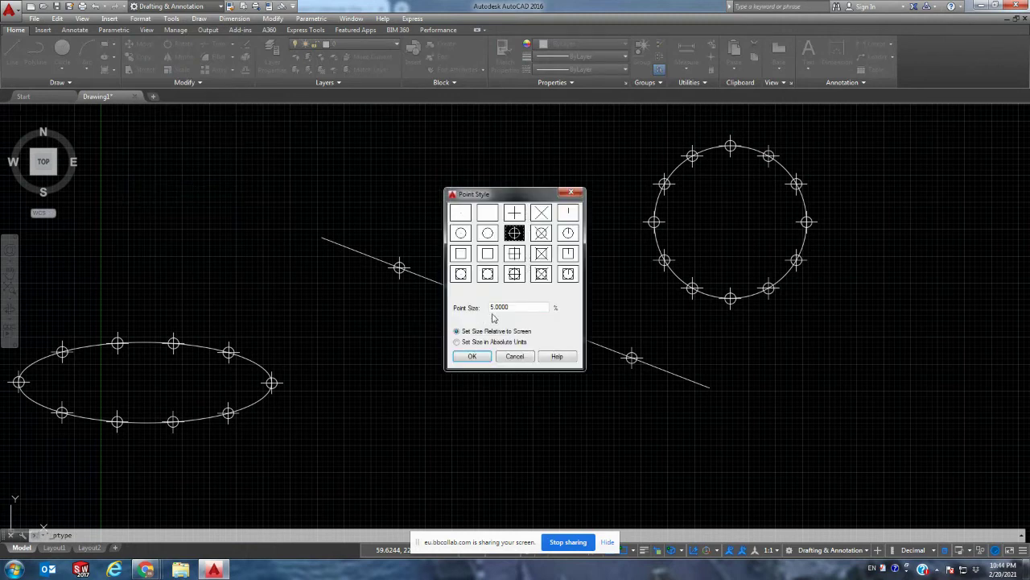
{"action": "left_click", "coordinate": [459, 213]}
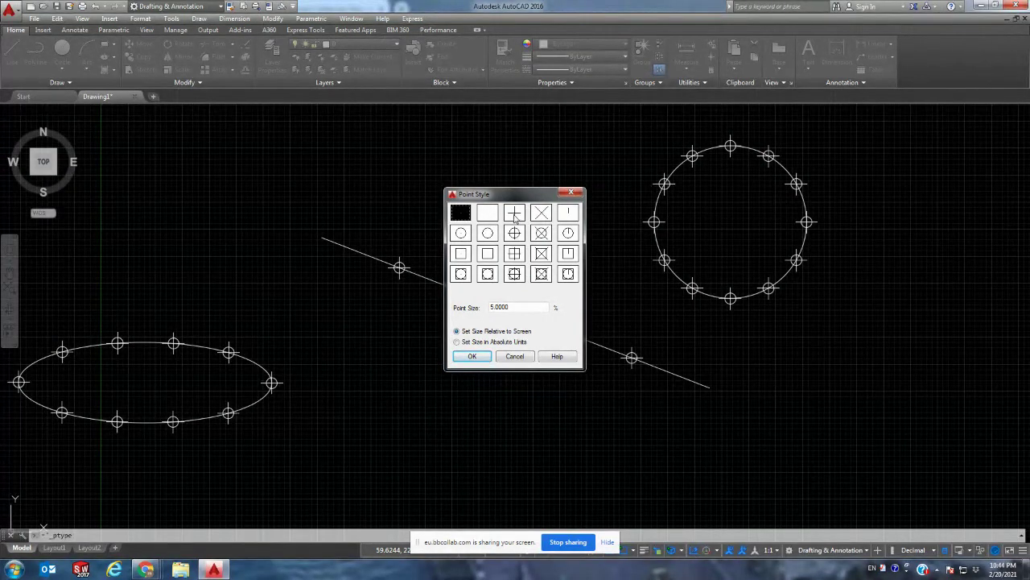
{"action": "left_click", "coordinate": [493, 215]}
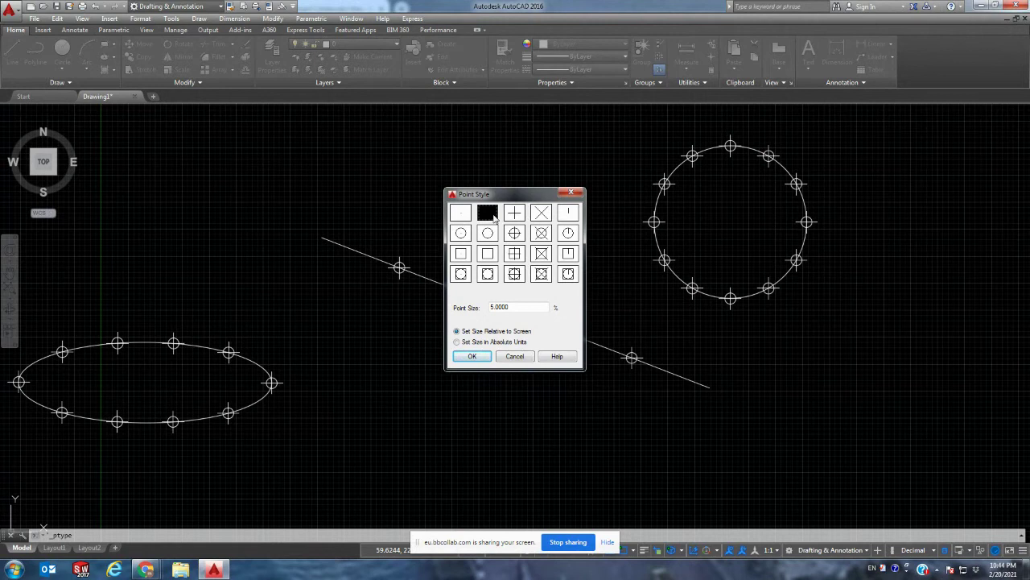
{"action": "left_click", "coordinate": [518, 218]}
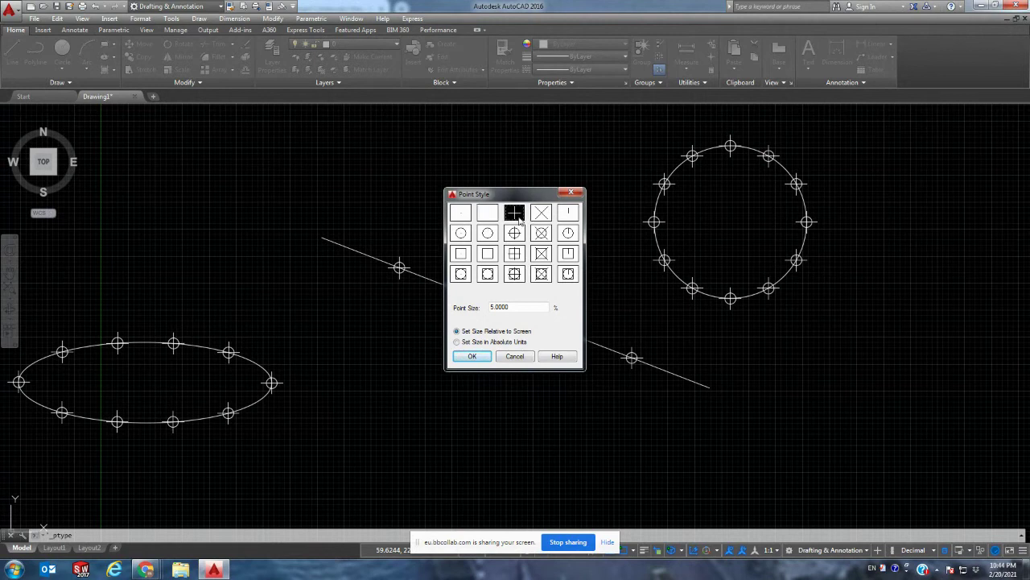
{"action": "left_click", "coordinate": [548, 219]}
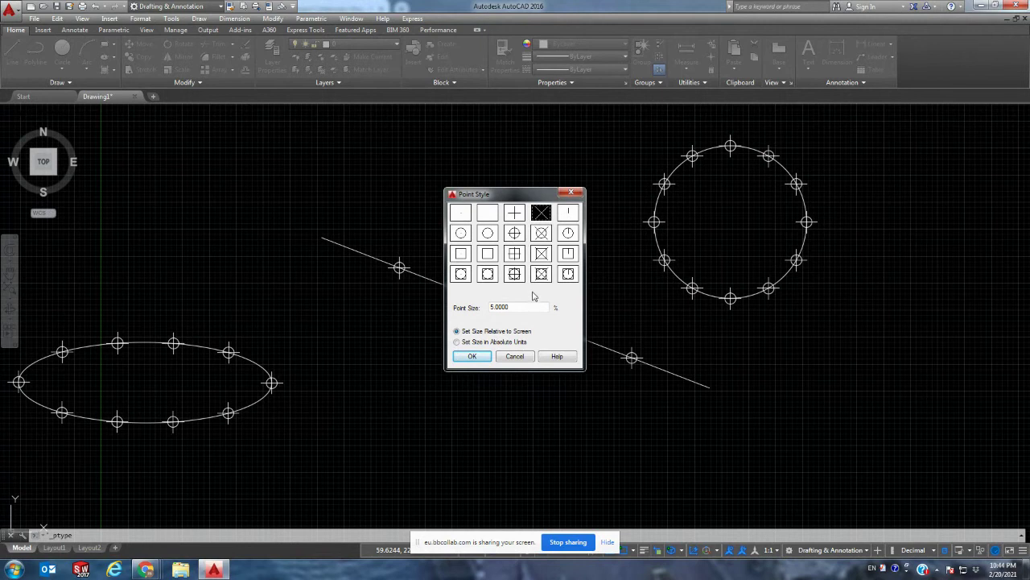
{"action": "left_click", "coordinate": [515, 234]}
{"action": "left_click", "coordinate": [541, 233]}
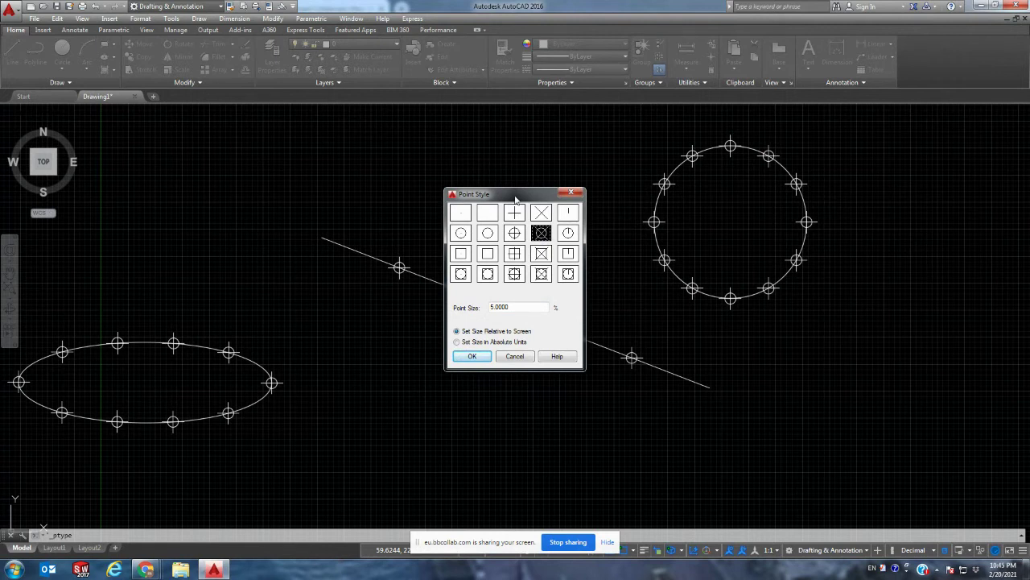
{"action": "left_click_drag", "start_coordinate": [517, 307], "coordinate": [487, 307]}
{"action": "type", "text": "2"}
{"action": "key", "text": "Return"}
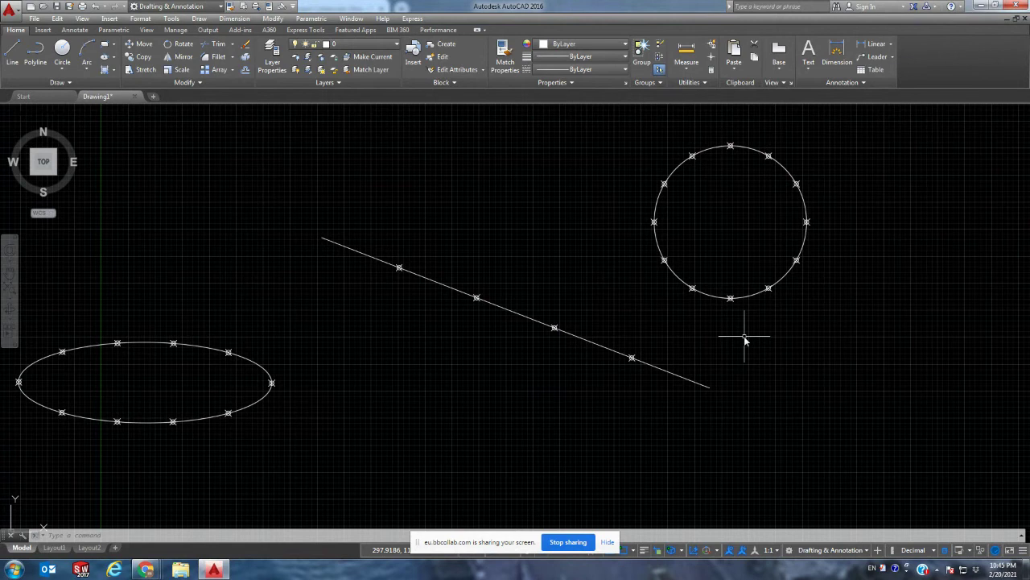
Review the current point style and size settings and keep them as they are.
{"action": "left_click", "coordinate": [141, 19]}
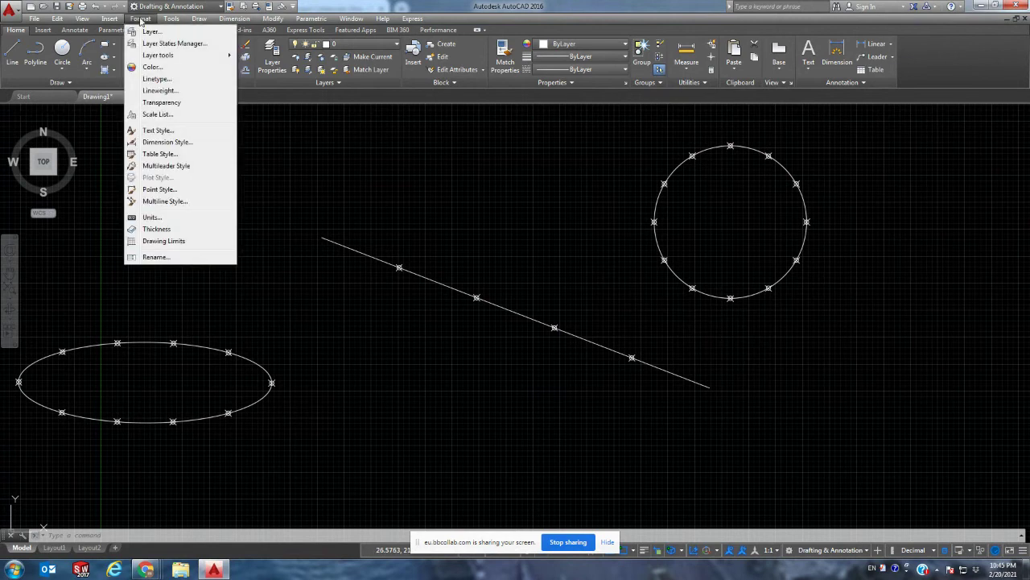
{"action": "left_click", "coordinate": [153, 190]}
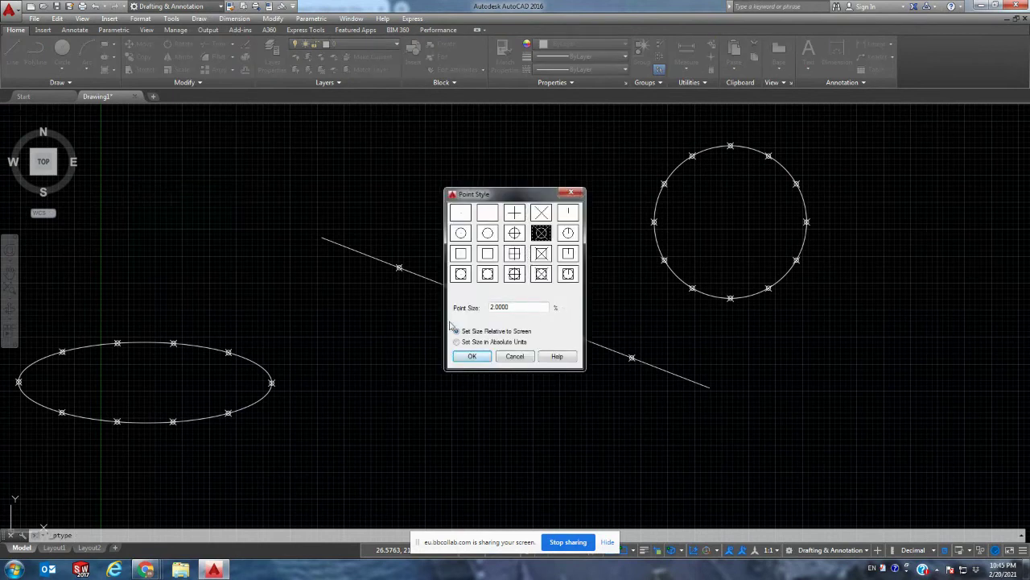
{"action": "left_click", "coordinate": [467, 359]}
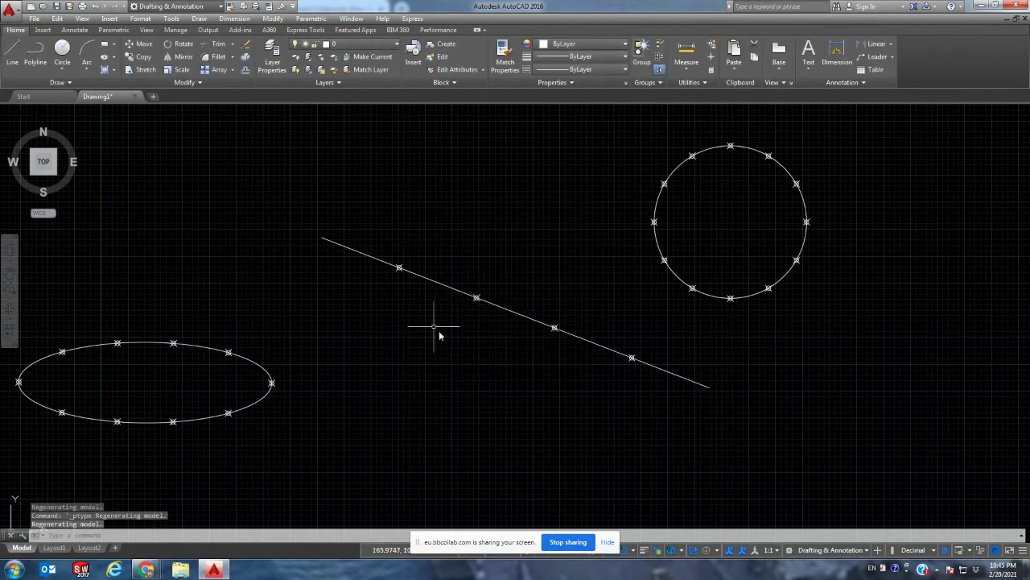
Draw a single line sloping down to the right, starting above the ellipse and running below the divided line.
{"action": "left_click", "coordinate": [70, 84]}
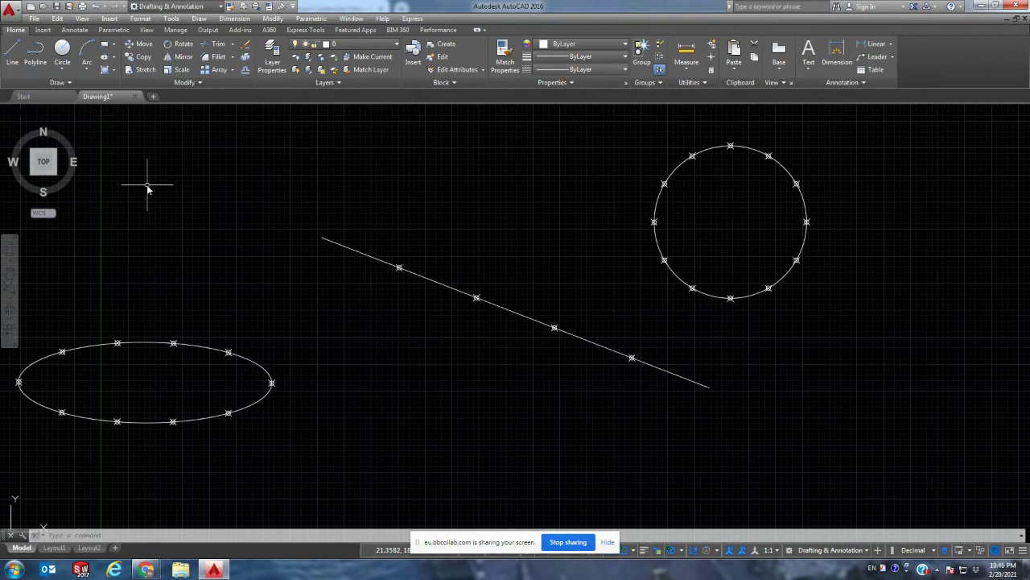
{"action": "left_click", "coordinate": [14, 54]}
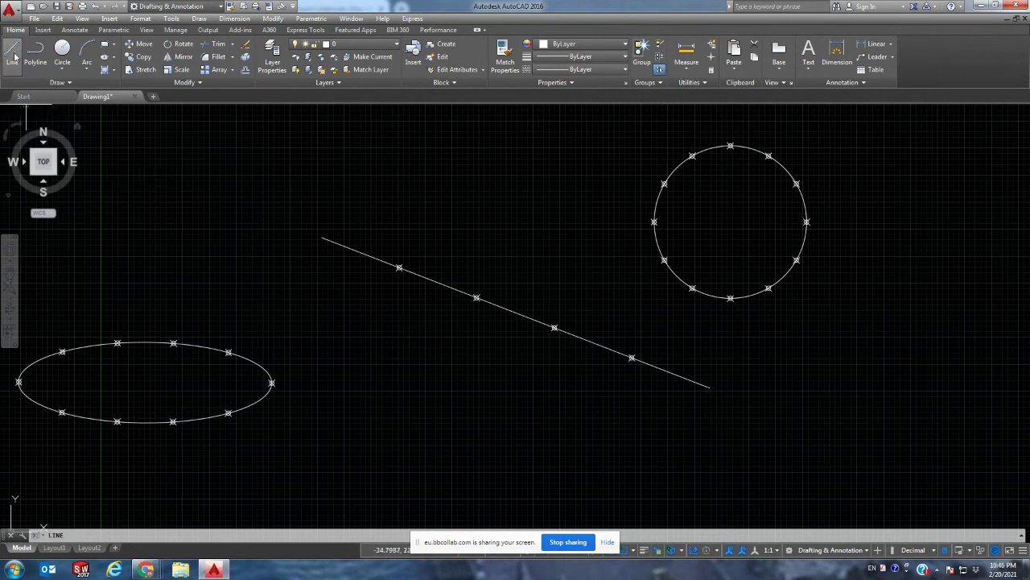
{"action": "left_click", "coordinate": [213, 272]}
{"action": "left_click", "coordinate": [531, 445]}
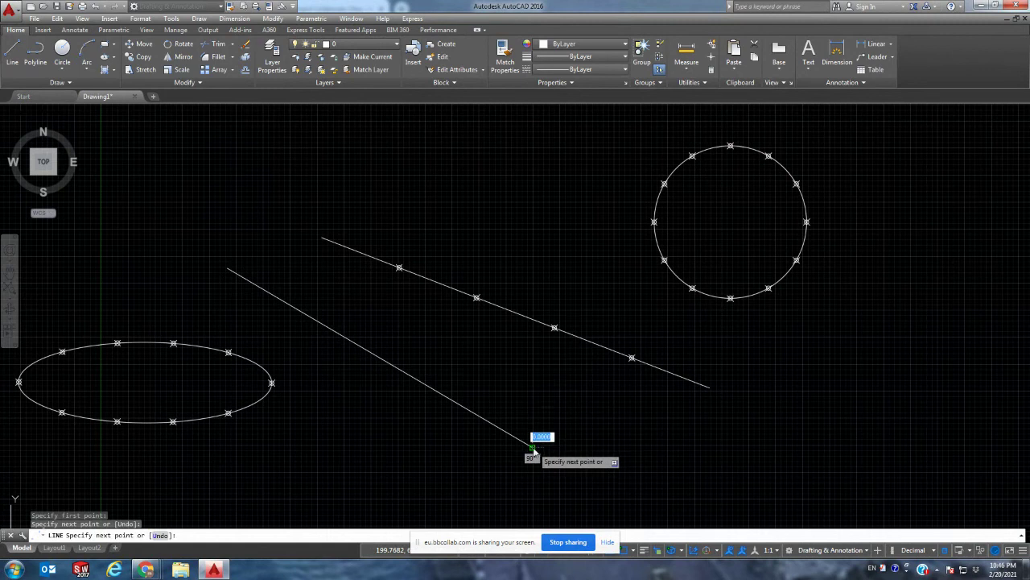
{"action": "right_click", "coordinate": [534, 446]}
{"action": "left_click", "coordinate": [561, 330]}
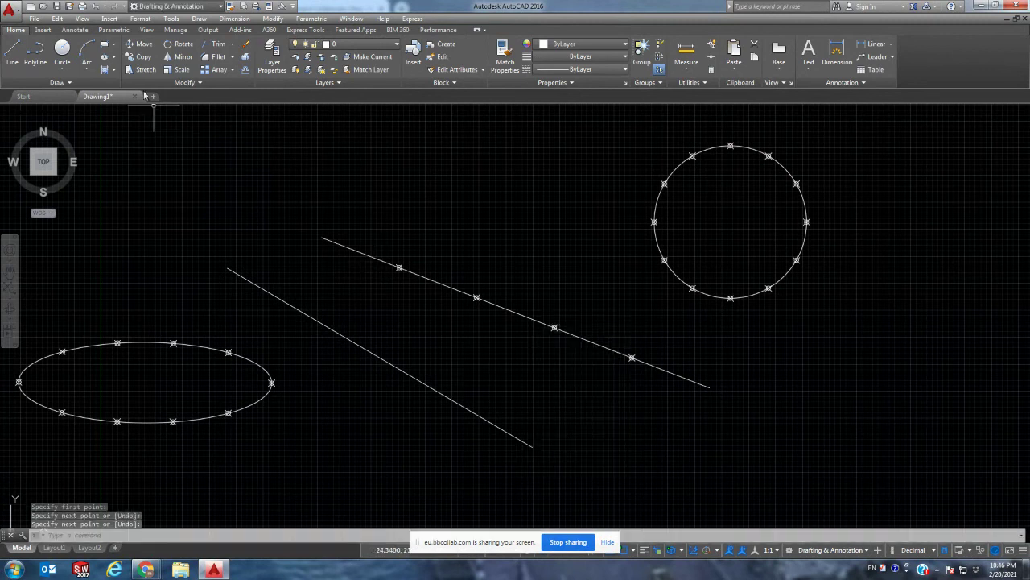
Use Measure to place points every 3.5 units along the new undivided sloping line and inspect both of its ends.
{"action": "left_click", "coordinate": [80, 85]}
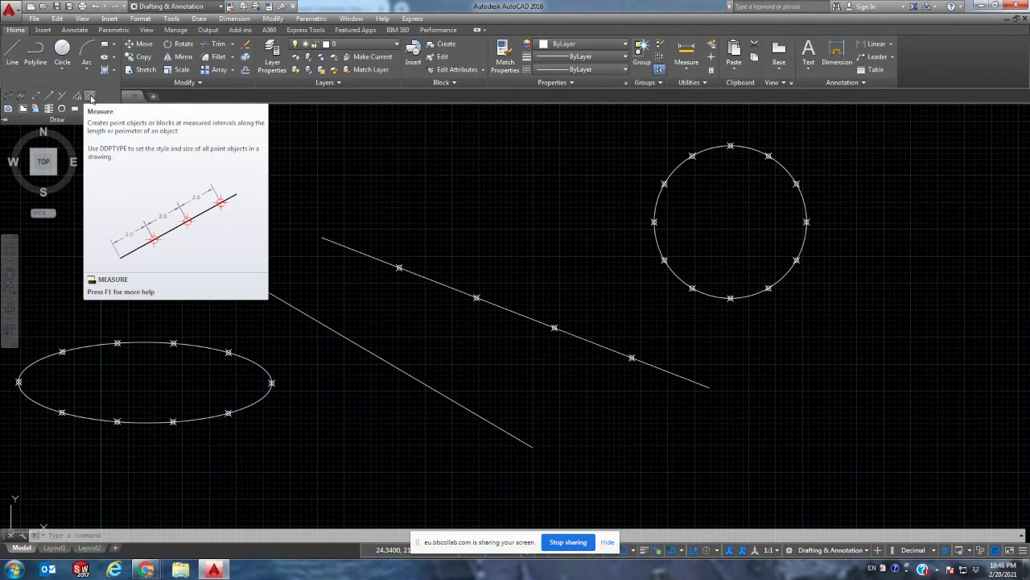
{"action": "left_click", "coordinate": [91, 97]}
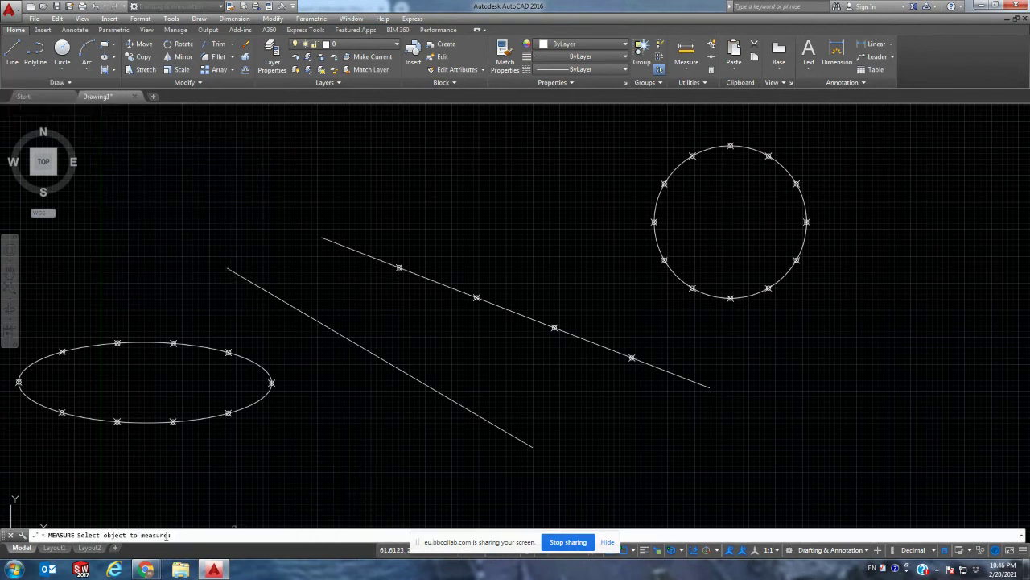
{"action": "left_click", "coordinate": [408, 376]}
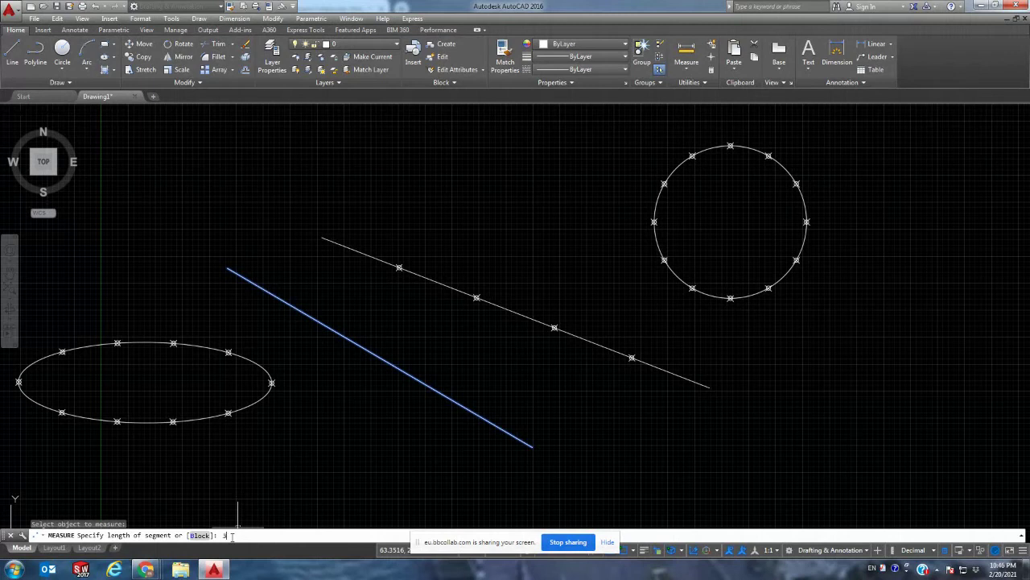
{"action": "key", "text": "Return"}
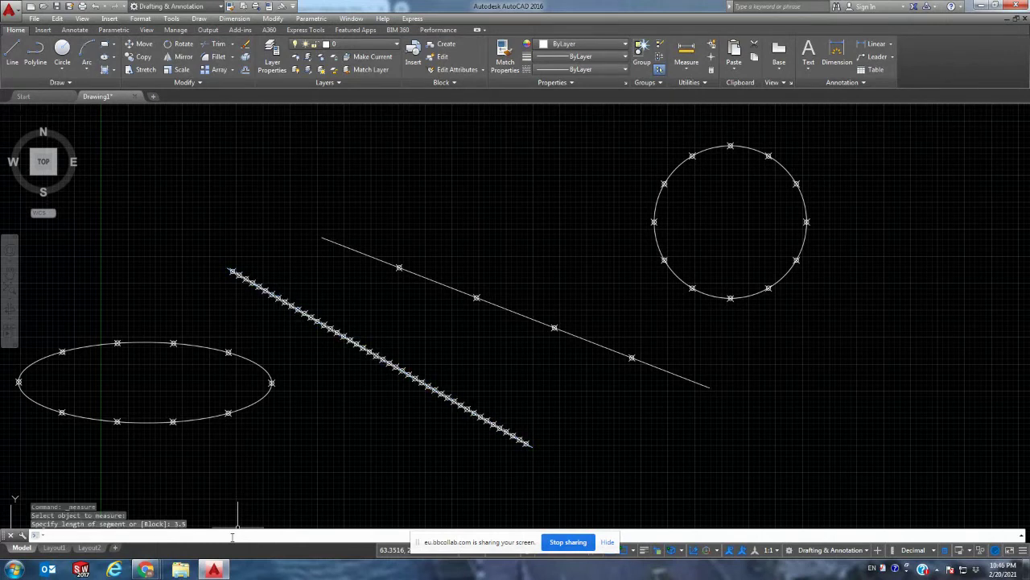
{"action": "scroll", "coordinate": [257, 324], "scroll_direction": "up", "scroll_amount": 4}
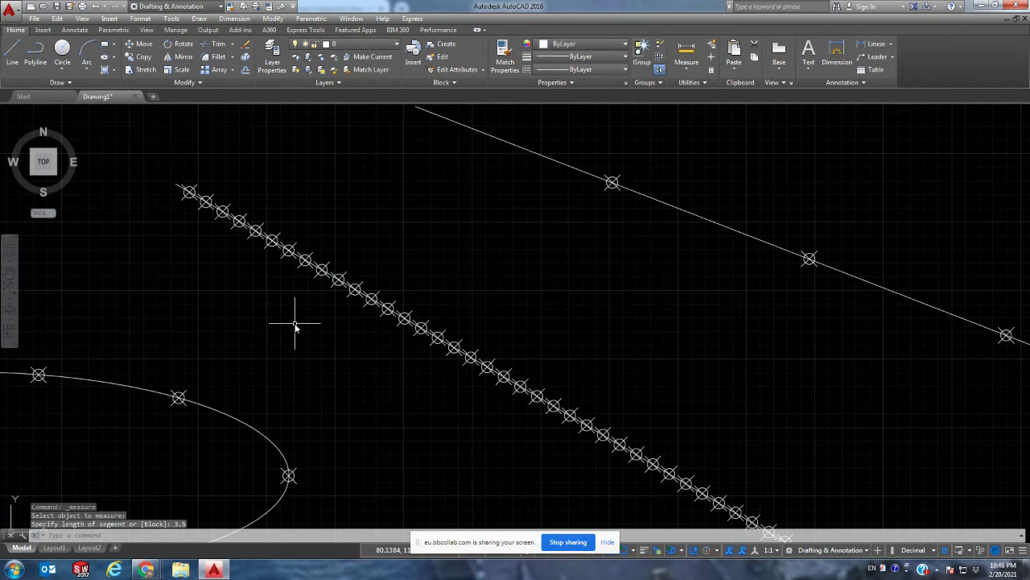
{"action": "scroll", "coordinate": [295, 325], "scroll_direction": "down", "scroll_amount": 5}
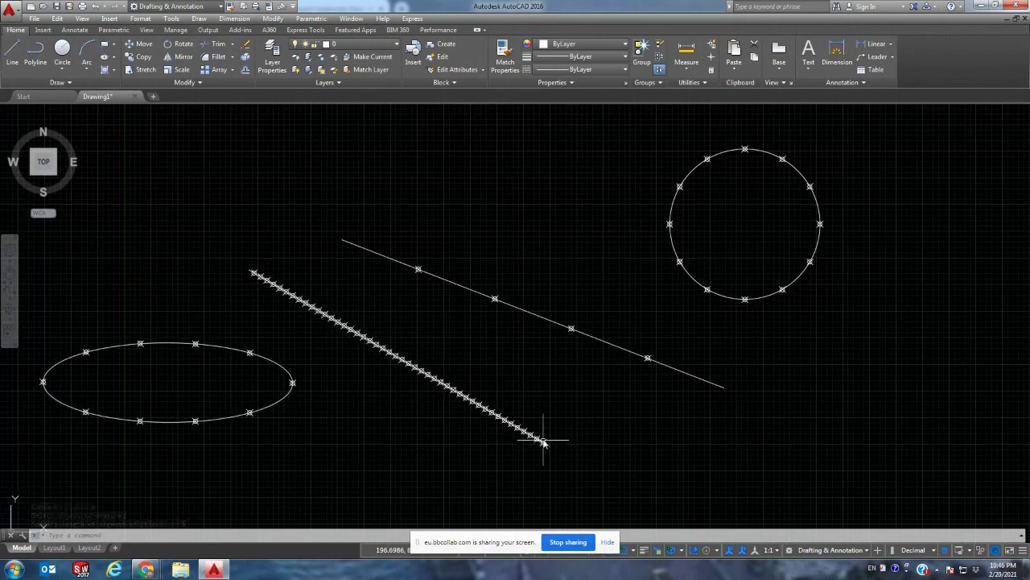
{"action": "scroll", "coordinate": [491, 423], "scroll_direction": "up", "scroll_amount": 4}
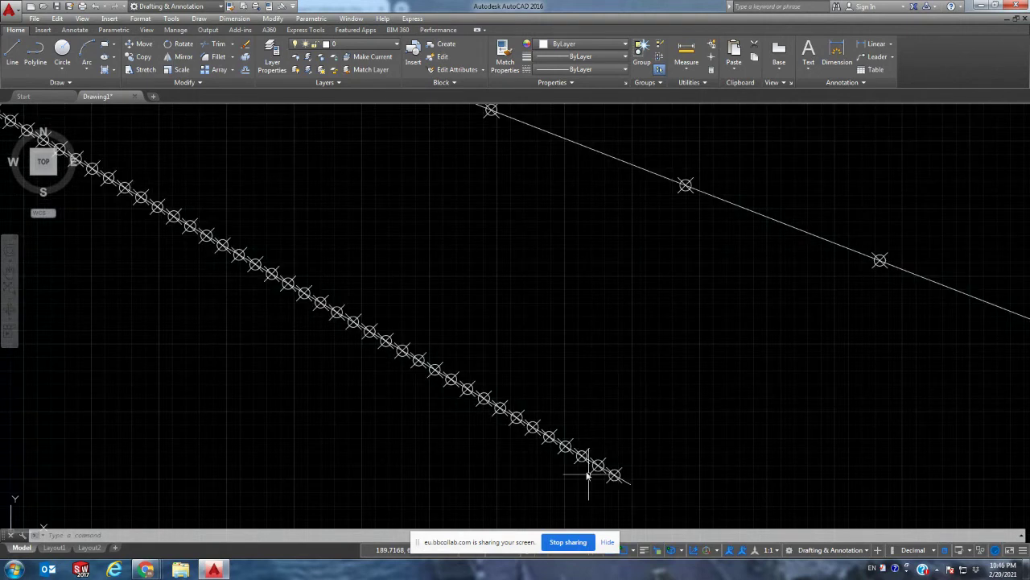
{"action": "scroll", "coordinate": [529, 454], "scroll_direction": "down", "scroll_amount": 4}
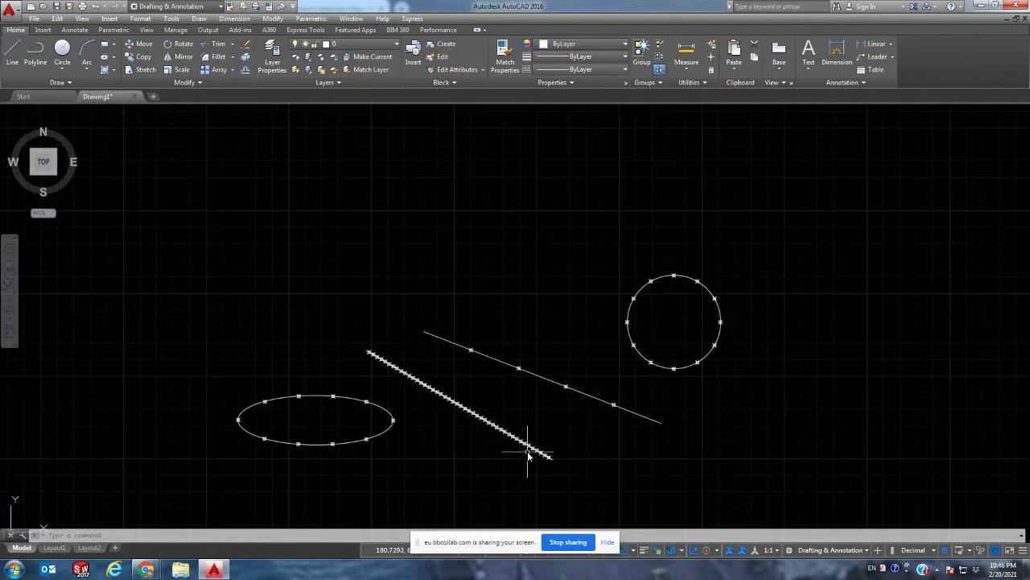
{"action": "scroll", "coordinate": [528, 454], "scroll_direction": "up", "scroll_amount": 2}
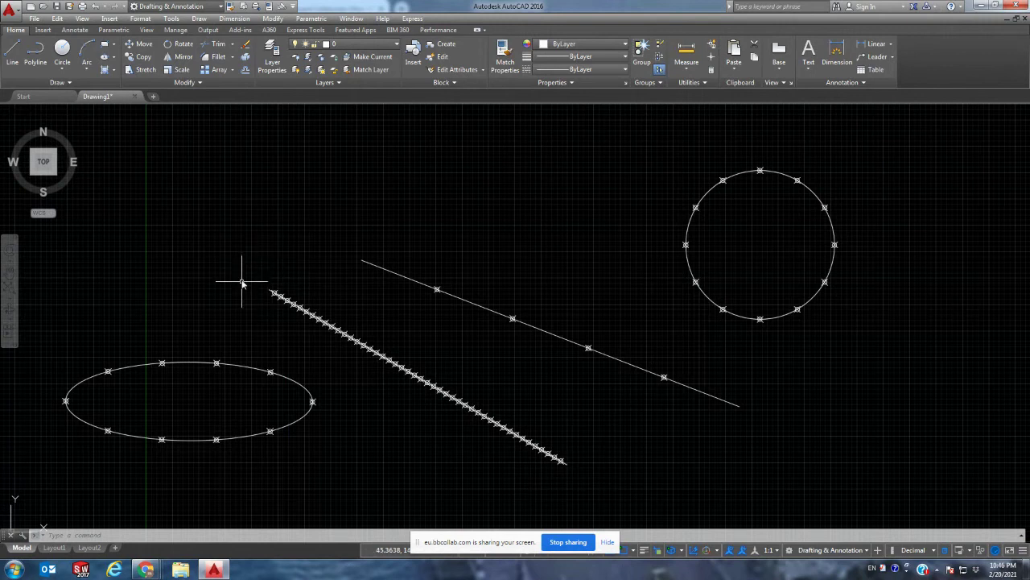
Draw another single line sloping down to the right in the empty area above the ellipse.
{"action": "left_click", "coordinate": [12, 55]}
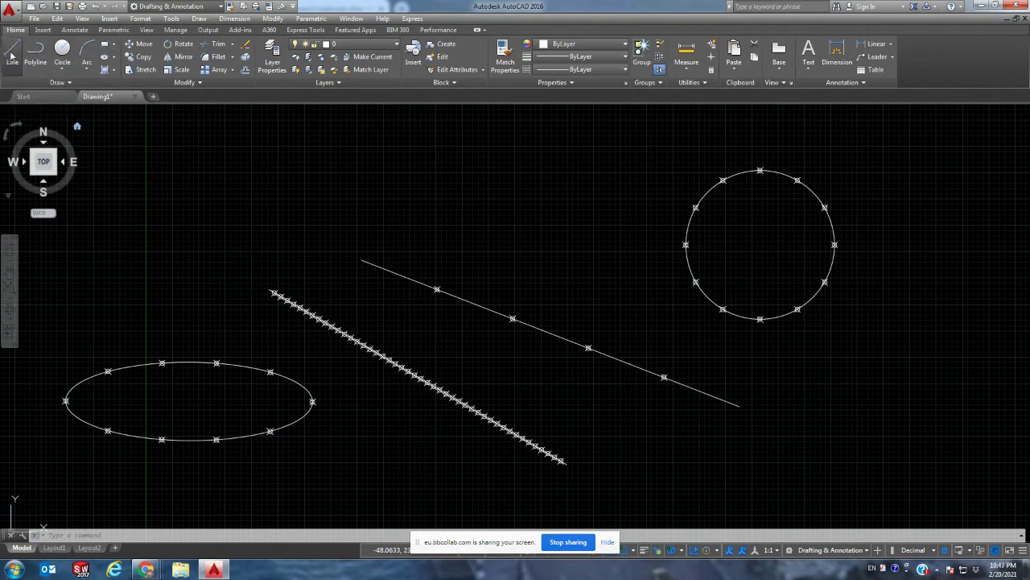
{"action": "left_click", "coordinate": [148, 151]}
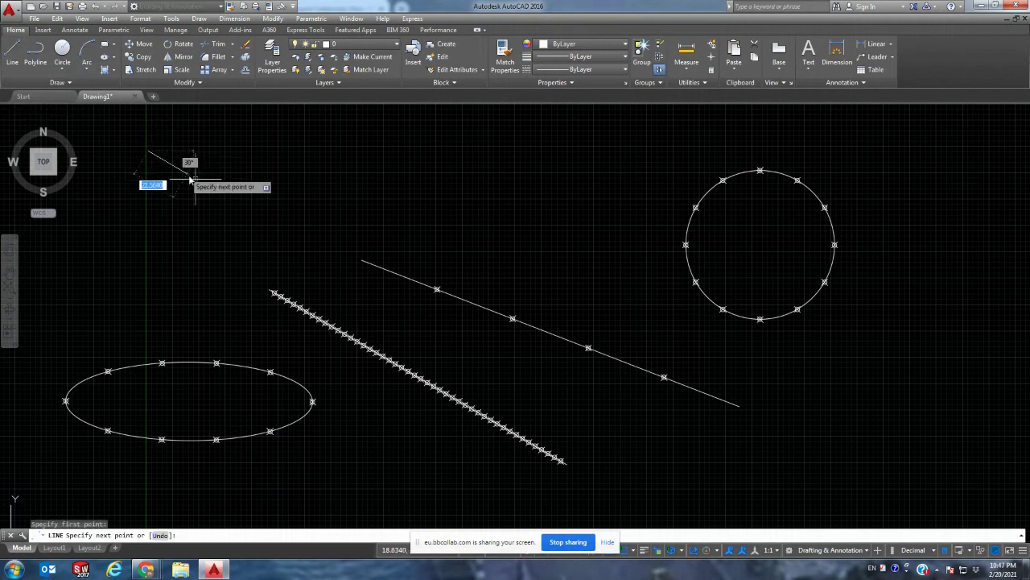
{"action": "left_click", "coordinate": [331, 276]}
{"action": "right_click", "coordinate": [331, 277]}
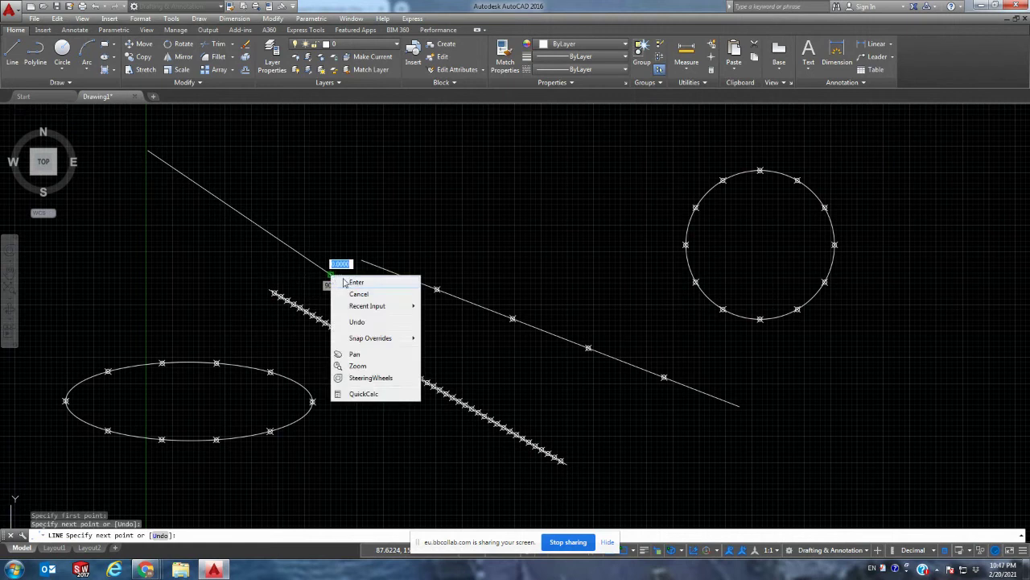
{"action": "left_click", "coordinate": [344, 283]}
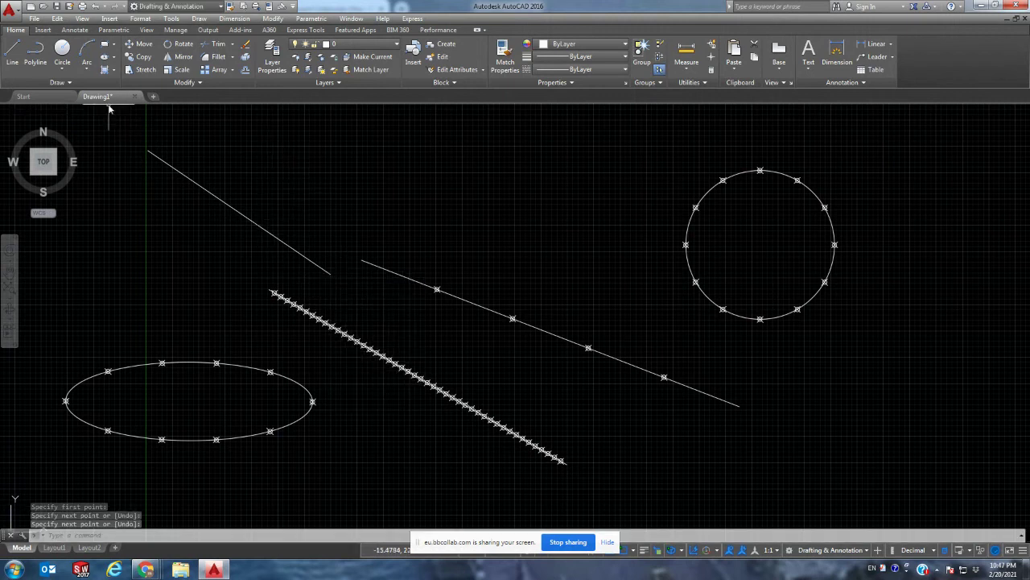
Use Measure to place points at a fixed segment length along the new line above the ellipse.
{"action": "left_click", "coordinate": [62, 82]}
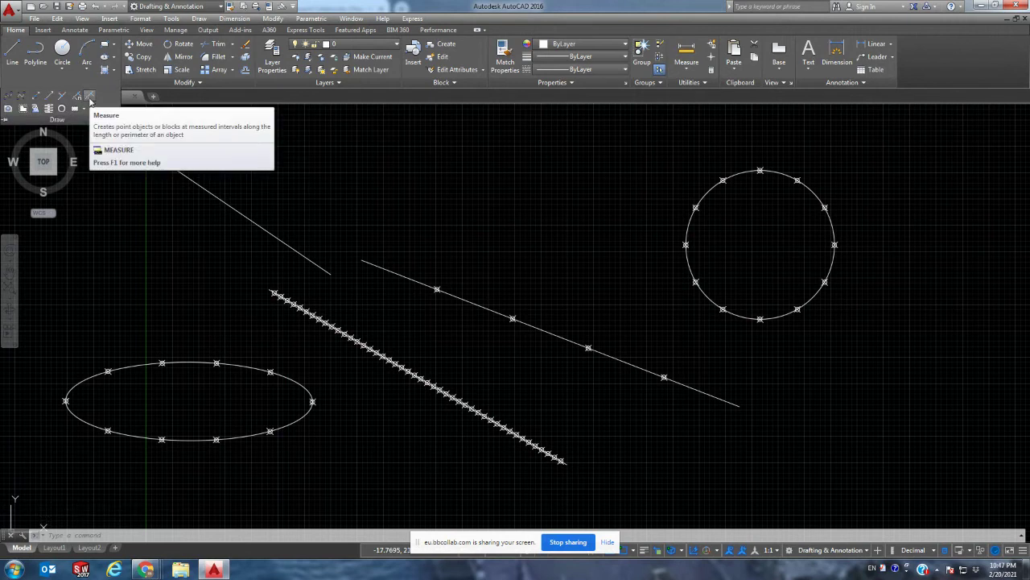
{"action": "left_click", "coordinate": [89, 100]}
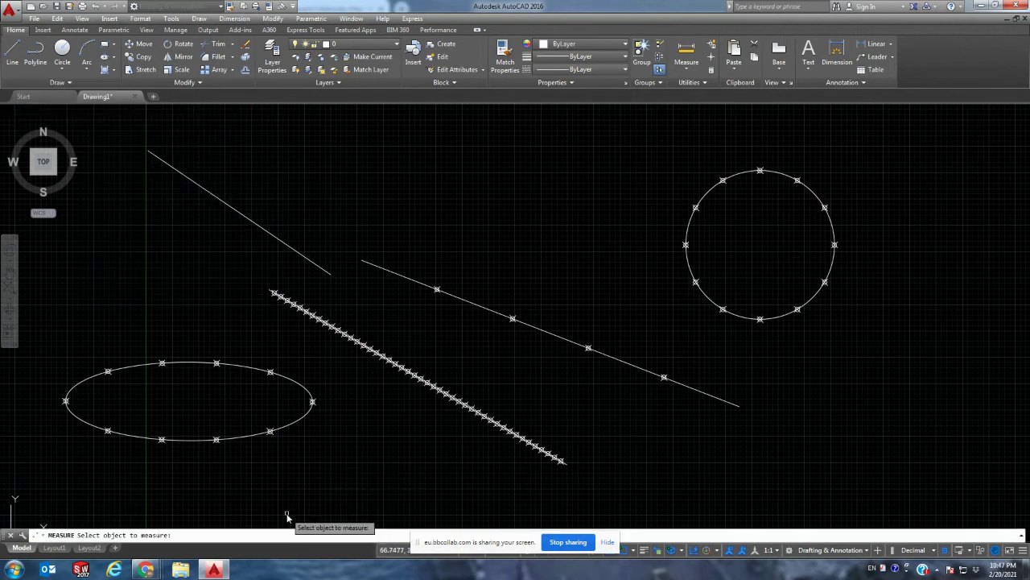
{"action": "left_click", "coordinate": [309, 260]}
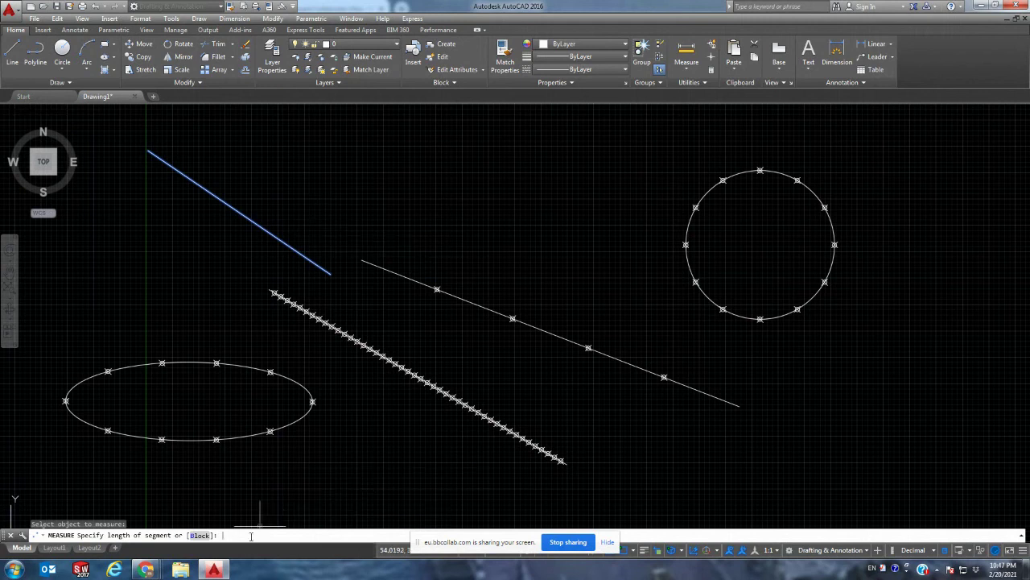
{"action": "type", "text": "0"}
{"action": "key", "text": "Return"}
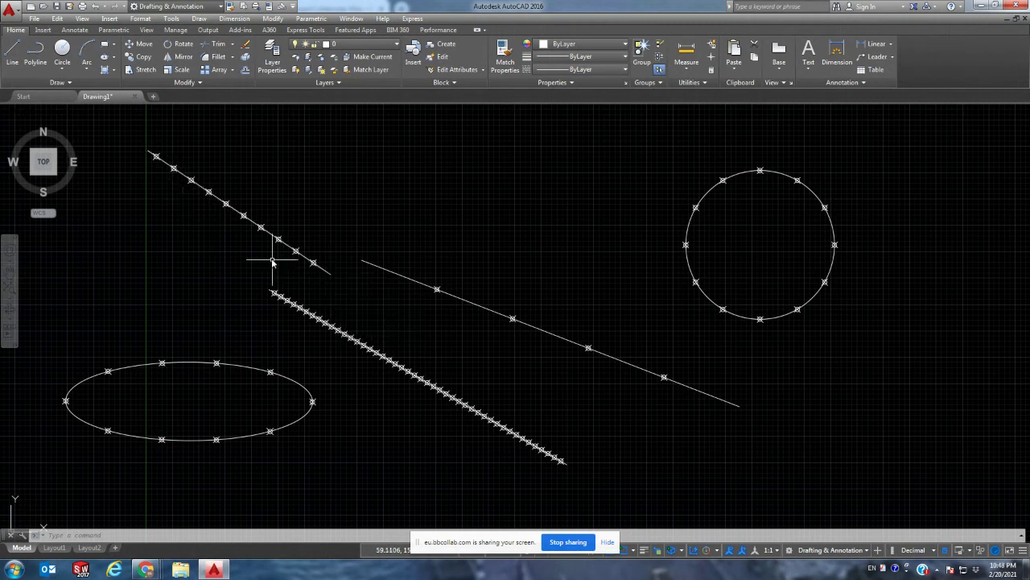
{"action": "scroll", "coordinate": [285, 253], "scroll_direction": "up", "scroll_amount": 2}
{"action": "scroll", "coordinate": [309, 266], "scroll_direction": "down", "scroll_amount": 2}
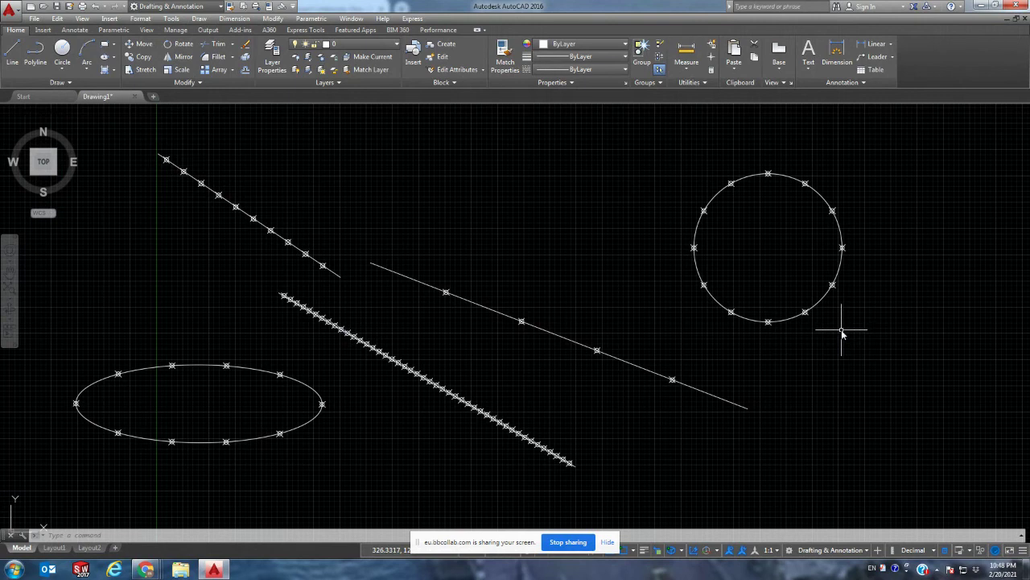
Start a helix centred below and to the right of the circle, with base and top radii of 15.
{"action": "left_click", "coordinate": [58, 82]}
{"action": "left_click", "coordinate": [77, 83]}
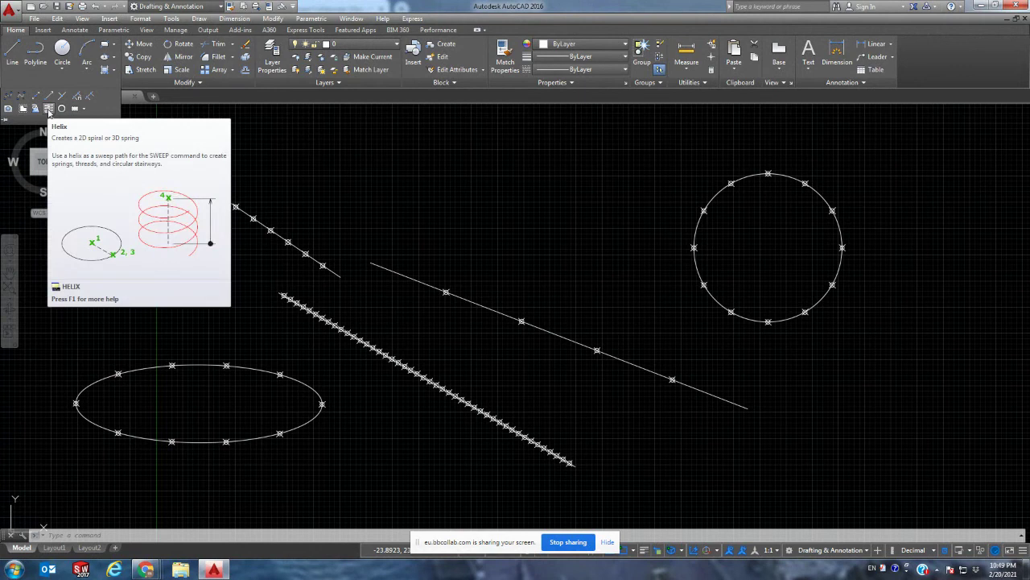
{"action": "left_click", "coordinate": [49, 109]}
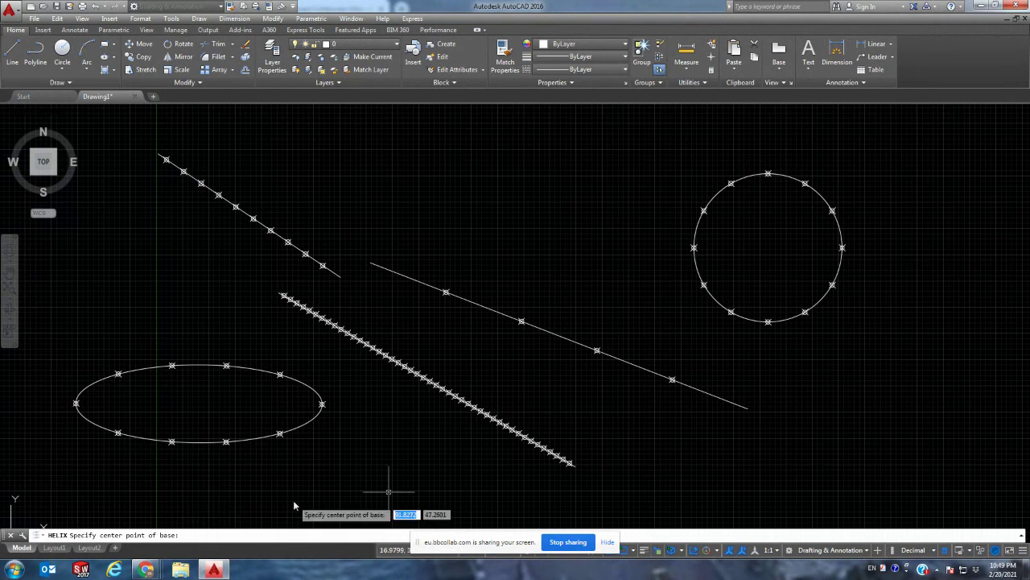
{"action": "left_click", "coordinate": [881, 376]}
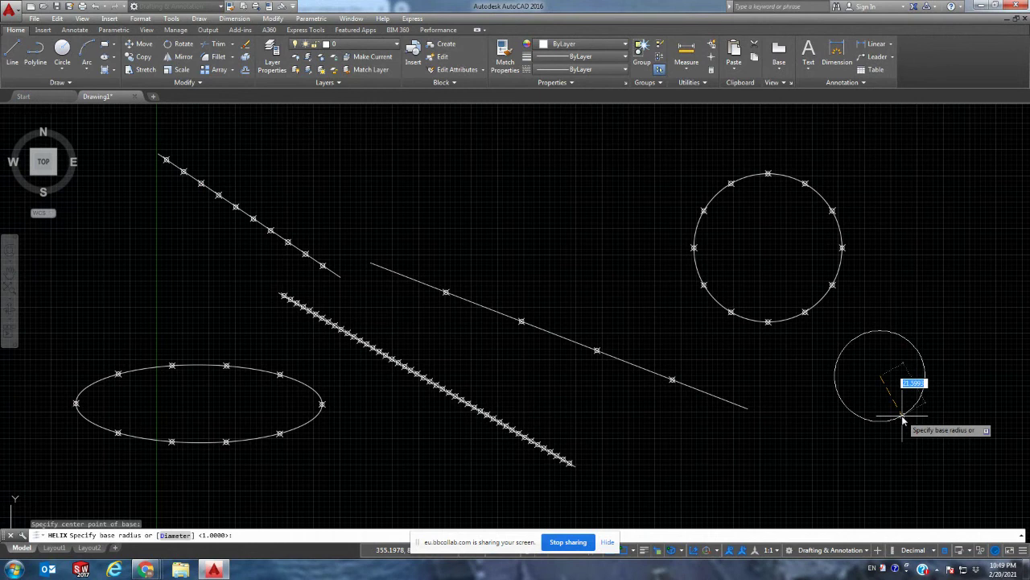
{"action": "type", "text": "15"}
{"action": "key", "text": "Return"}
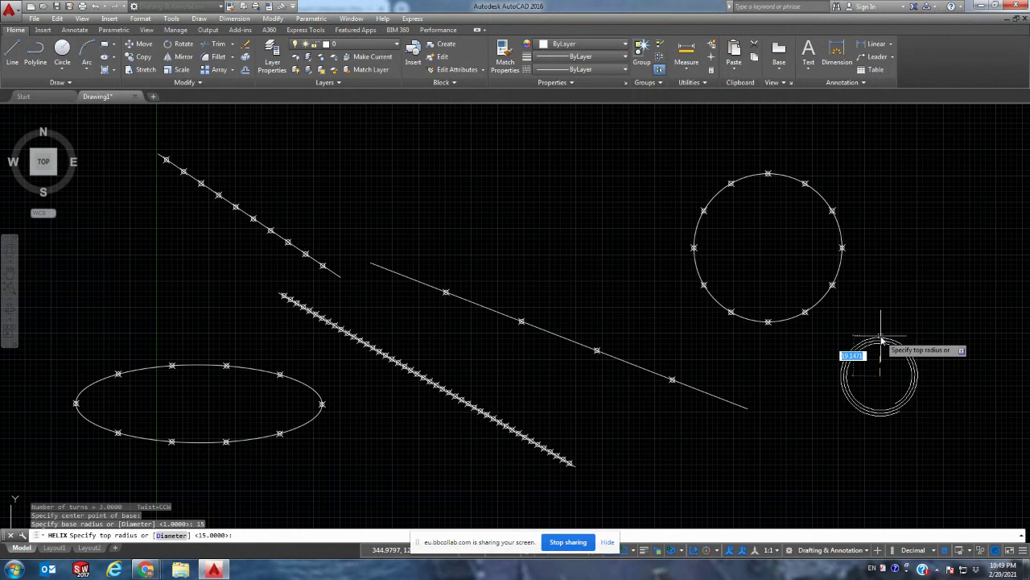
{"action": "key", "text": "Return"}
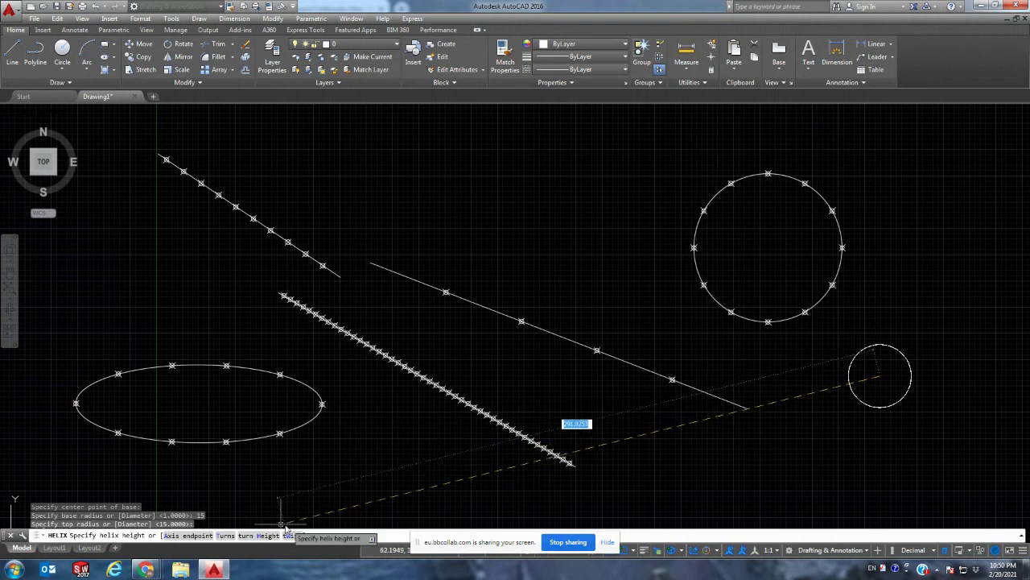
Set the helix to 12 turns and complete it with a height of 20.
{"action": "left_click", "coordinate": [229, 535]}
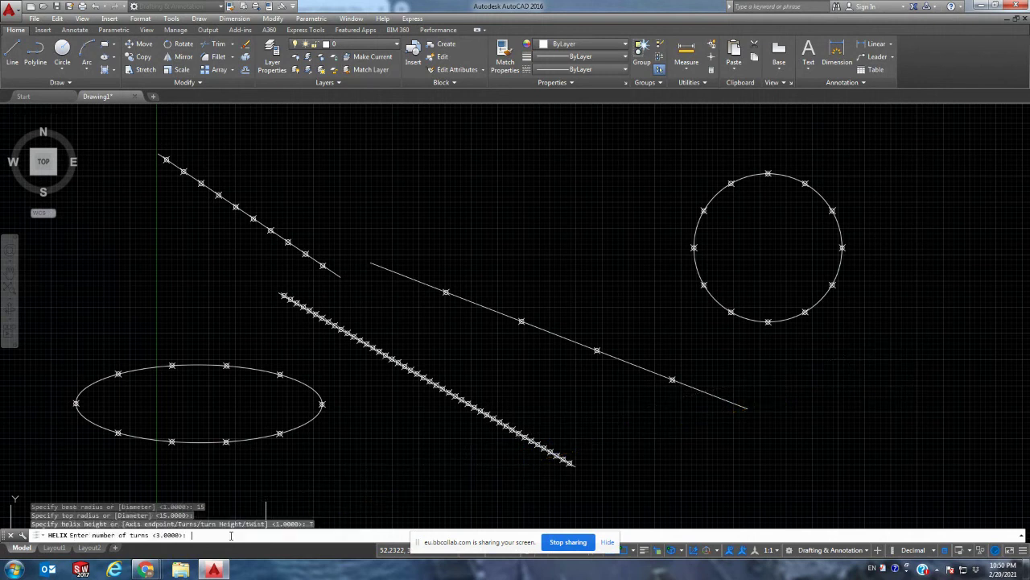
{"action": "type", "text": "12"}
{"action": "key", "text": "Return"}
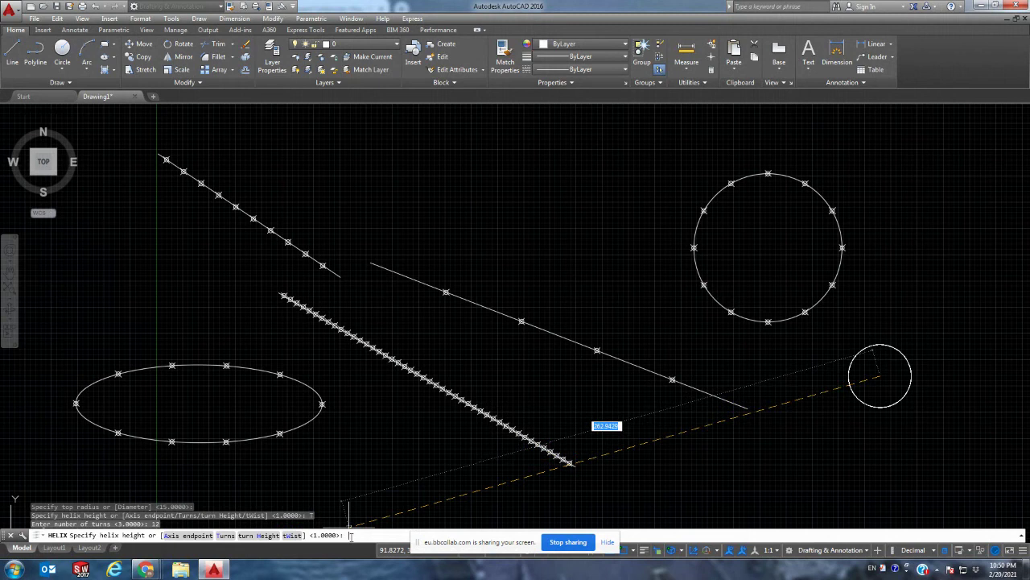
{"action": "type", "text": "20"}
{"action": "key", "text": "Return"}
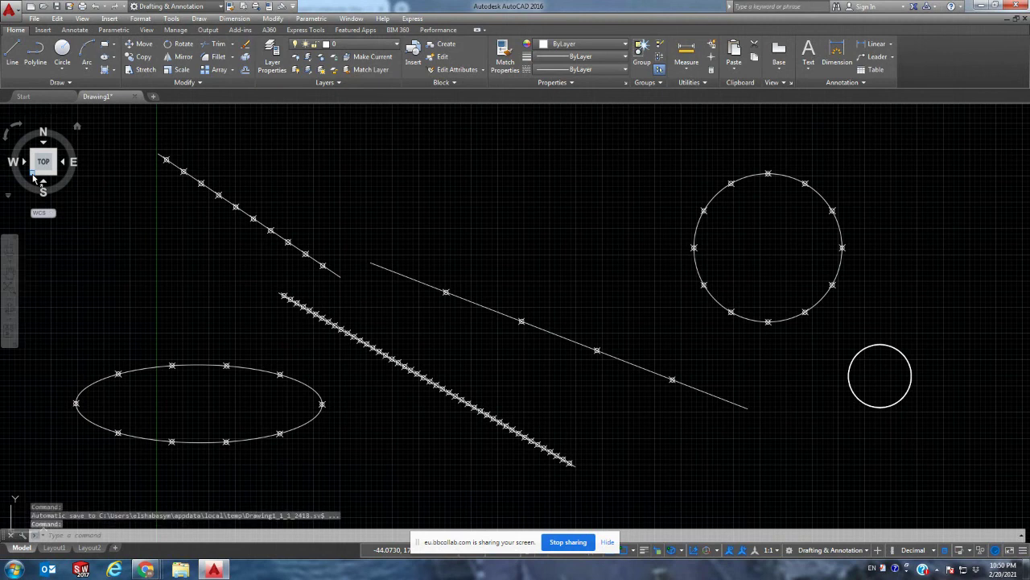
{"action": "key", "text": "Return"}
{"action": "key", "text": "Return"}
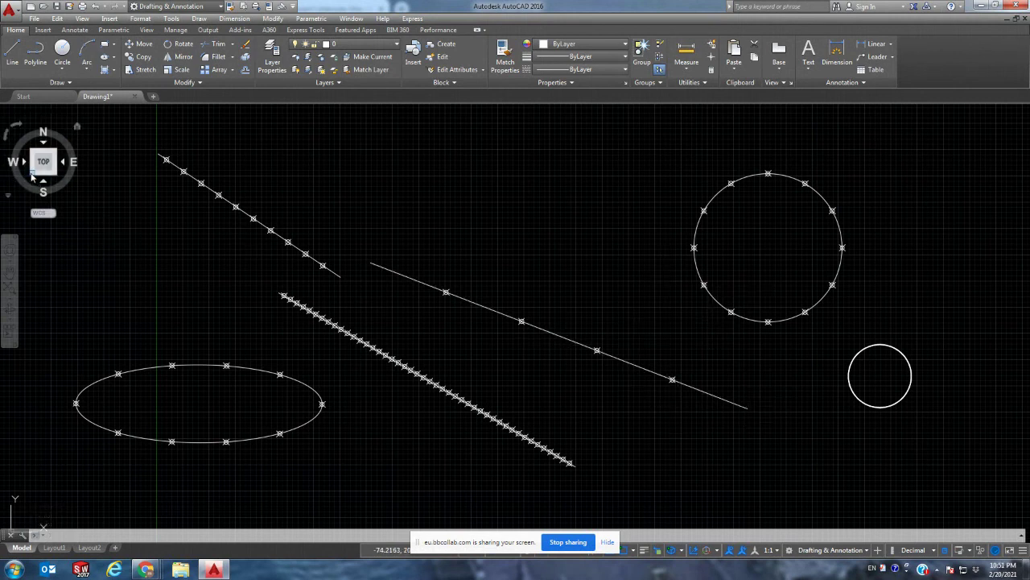
{"action": "key", "text": "Return"}
{"action": "key", "text": "Return"}
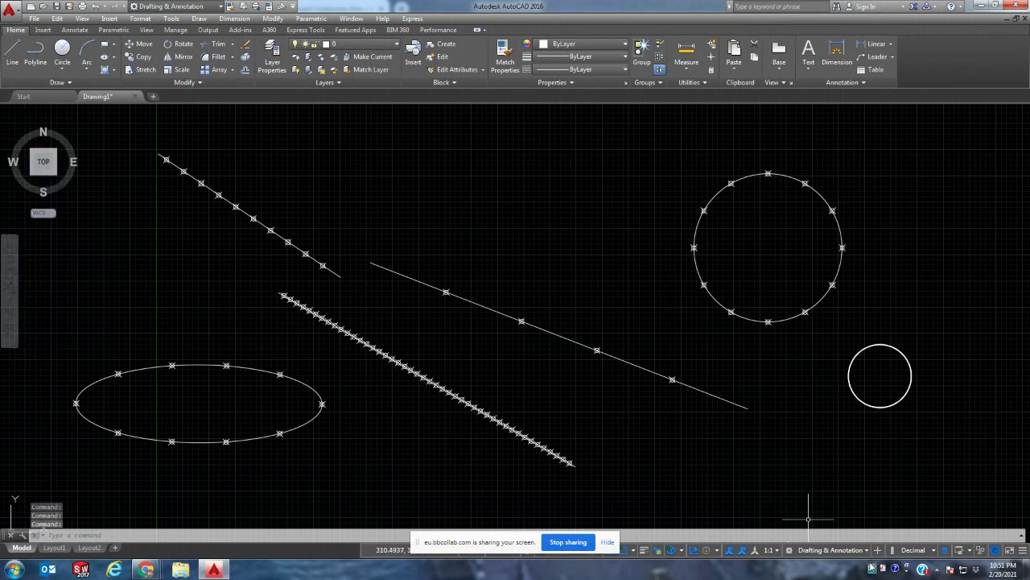
Switch to the 3D Modeling workspace and move the screen-sharing bar away from the command line.
{"action": "left_click", "coordinate": [868, 550]}
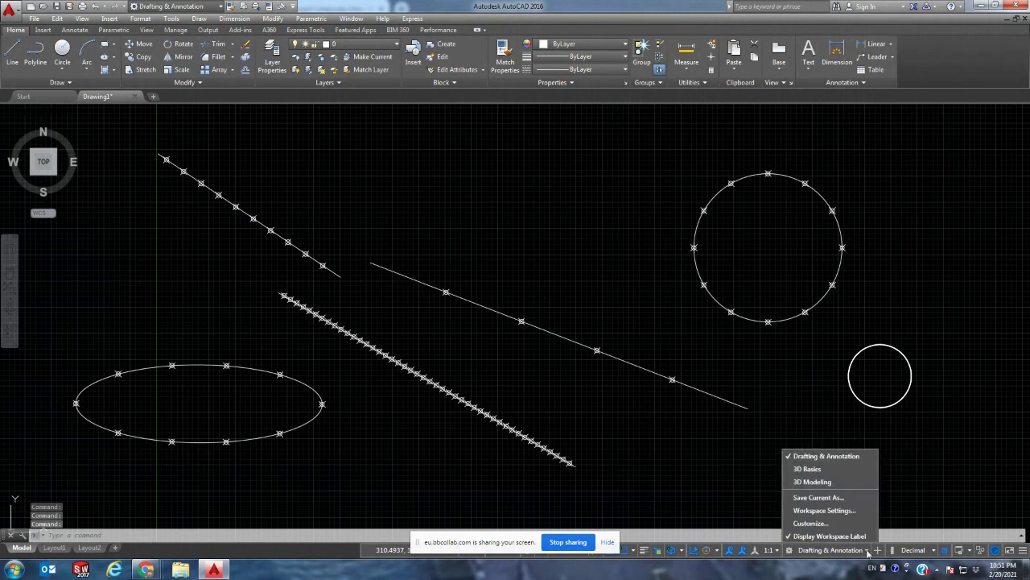
{"action": "left_click", "coordinate": [802, 483]}
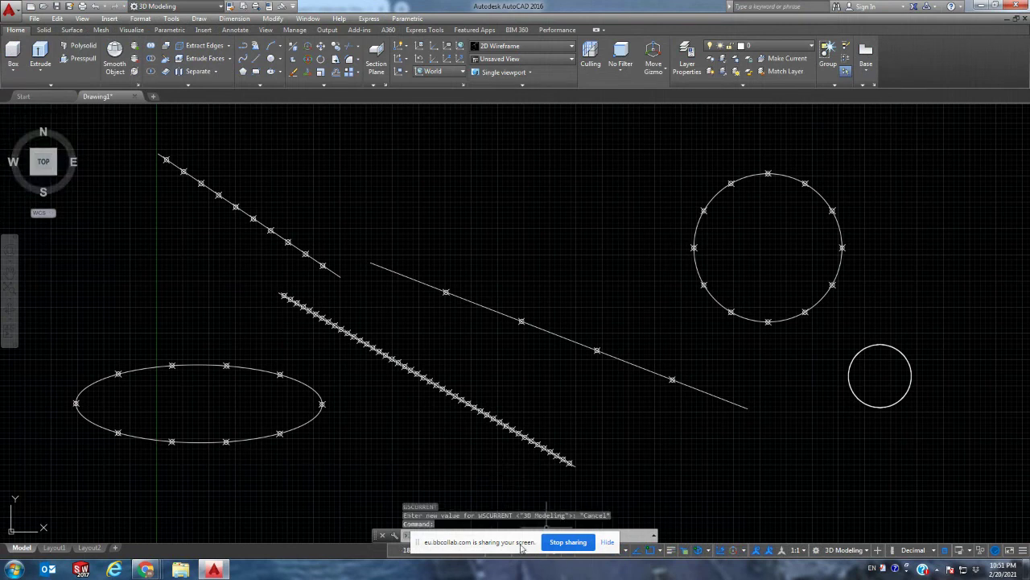
{"action": "left_click_drag", "start_coordinate": [524, 544], "coordinate": [930, 50]}
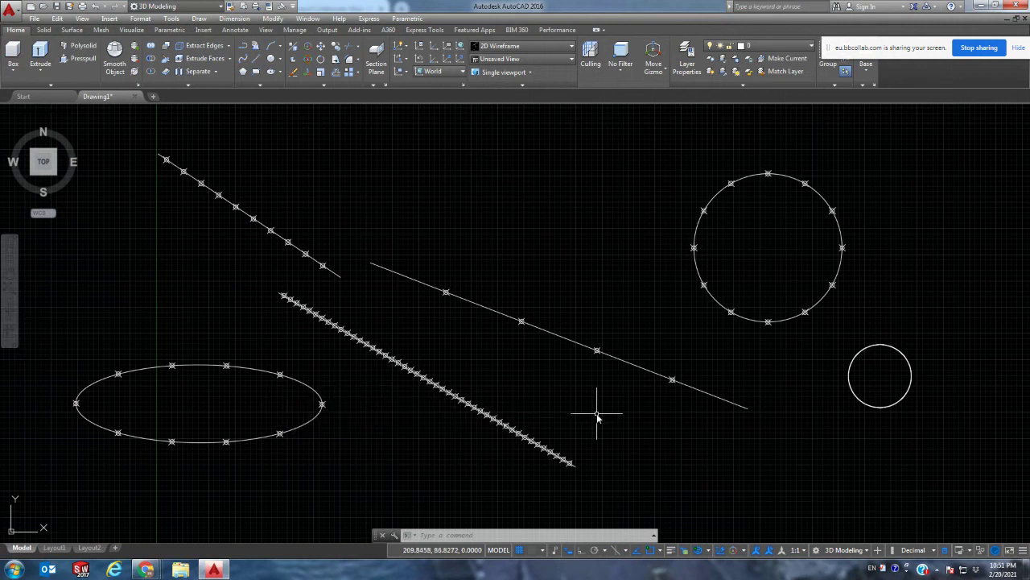
{"action": "mouse_move", "coordinate": [616, 411]}
{"action": "left_mouse_down"}
{"action": "mouse_move", "coordinate": [715, 465]}
{"action": "mouse_move", "coordinate": [756, 473]}
{"action": "left_mouse_up"}
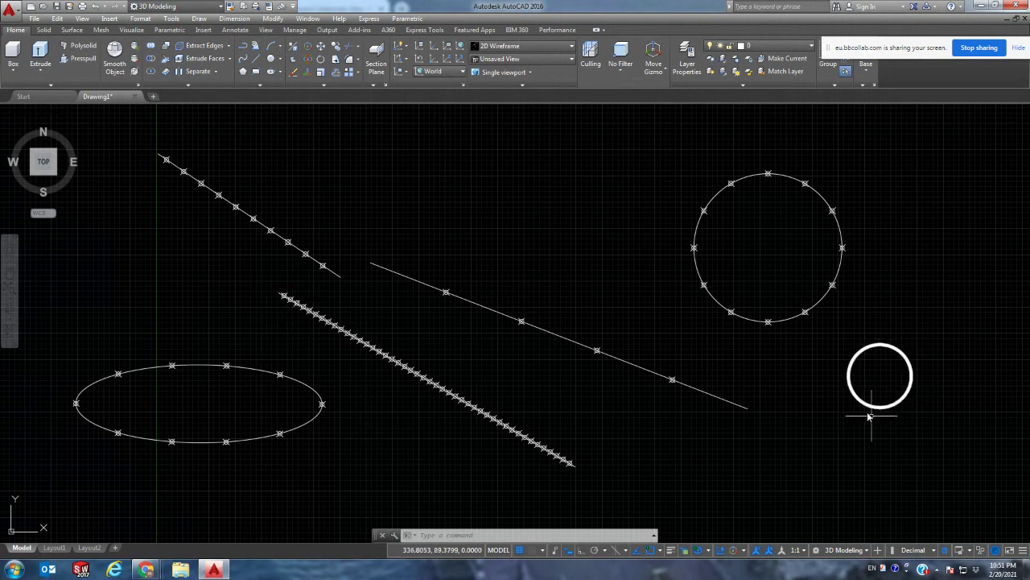
{"action": "mouse_move", "coordinate": [43, 181]}
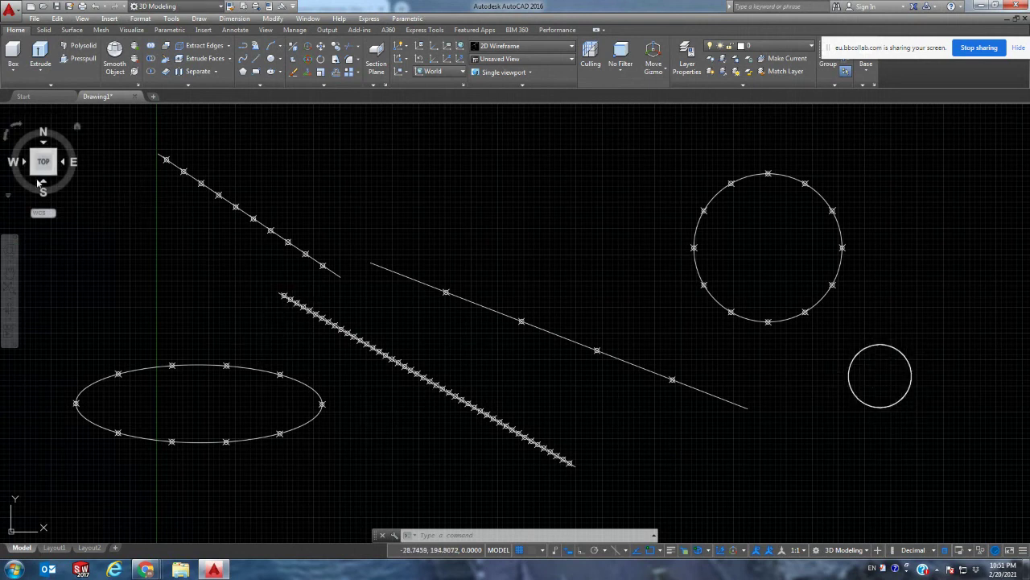
{"action": "left_click", "coordinate": [6, 137]}
{"action": "left_click", "coordinate": [6, 137]}
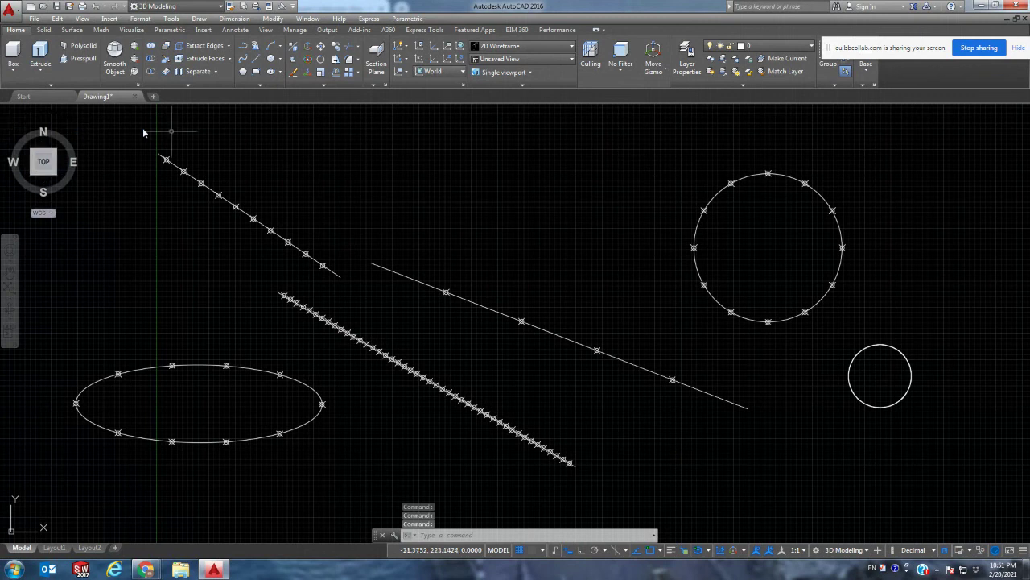
{"action": "key", "text": "Escape"}
{"action": "key", "text": "Escape"}
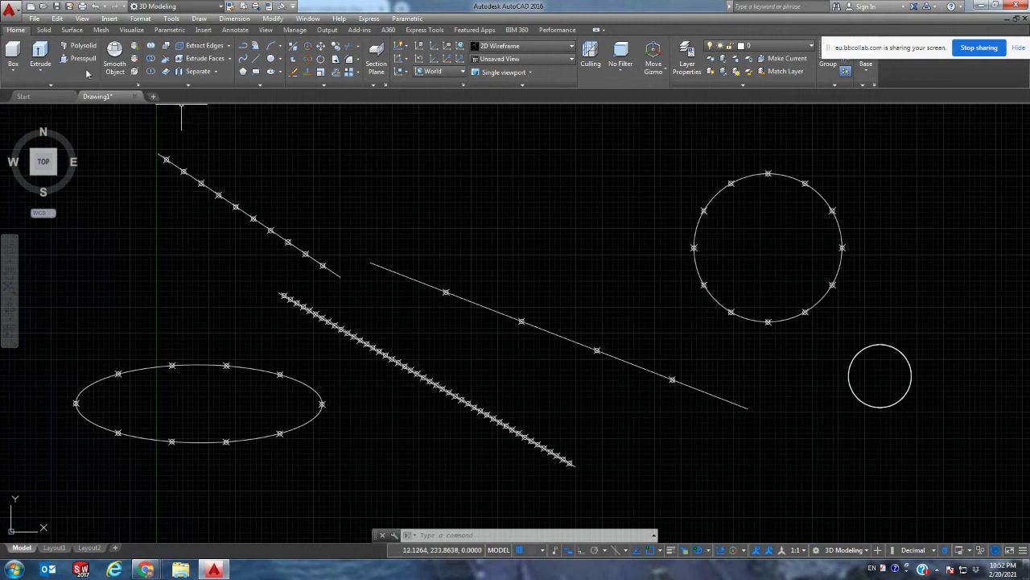
Return to the Drafting & Annotation workspace.
{"action": "left_click", "coordinate": [872, 550]}
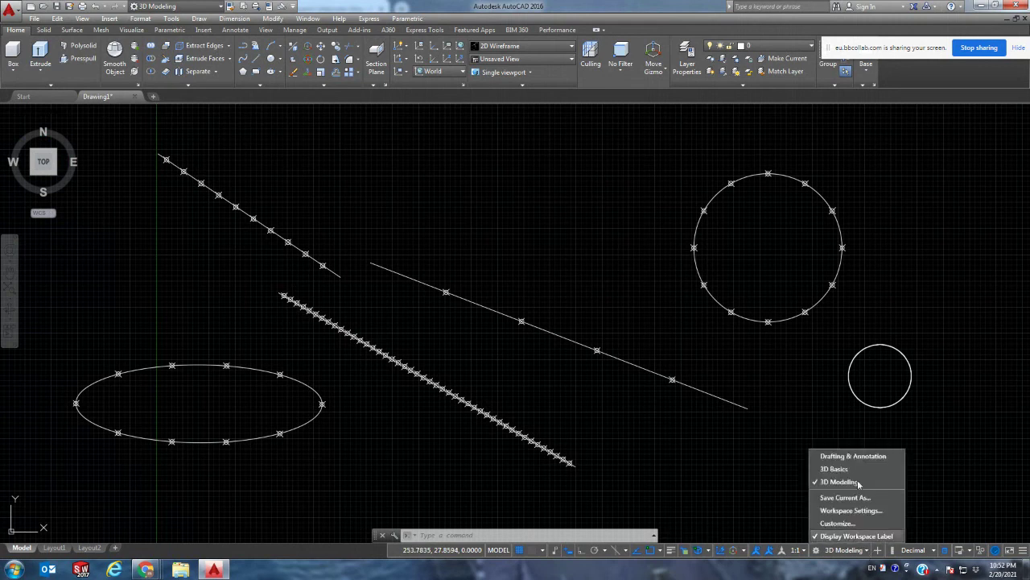
{"action": "left_click", "coordinate": [841, 454]}
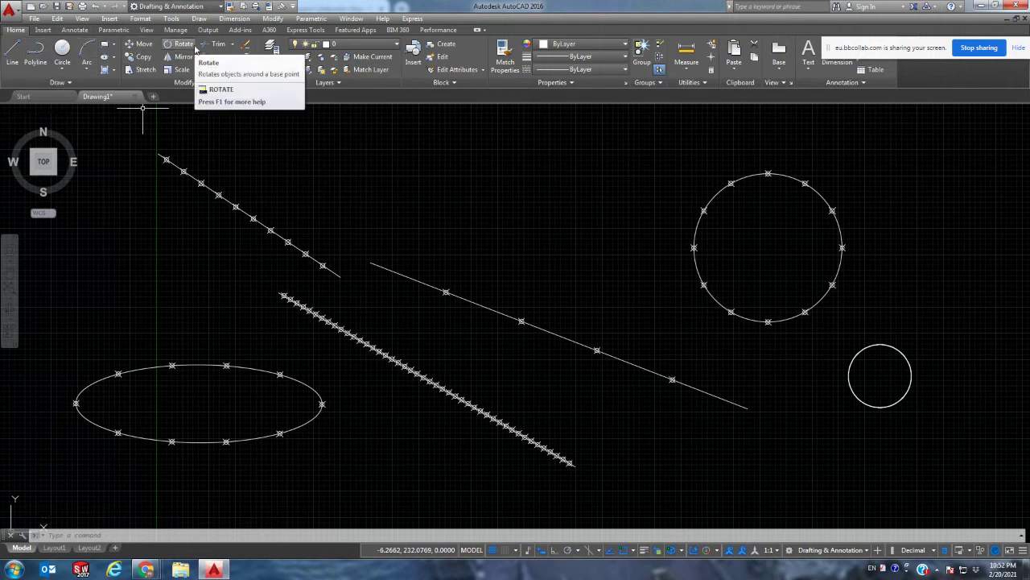
Move the upper-left line and the ellipse together, from the ellipse's top edge to the left edge of the helix.
{"action": "left_click", "coordinate": [142, 51]}
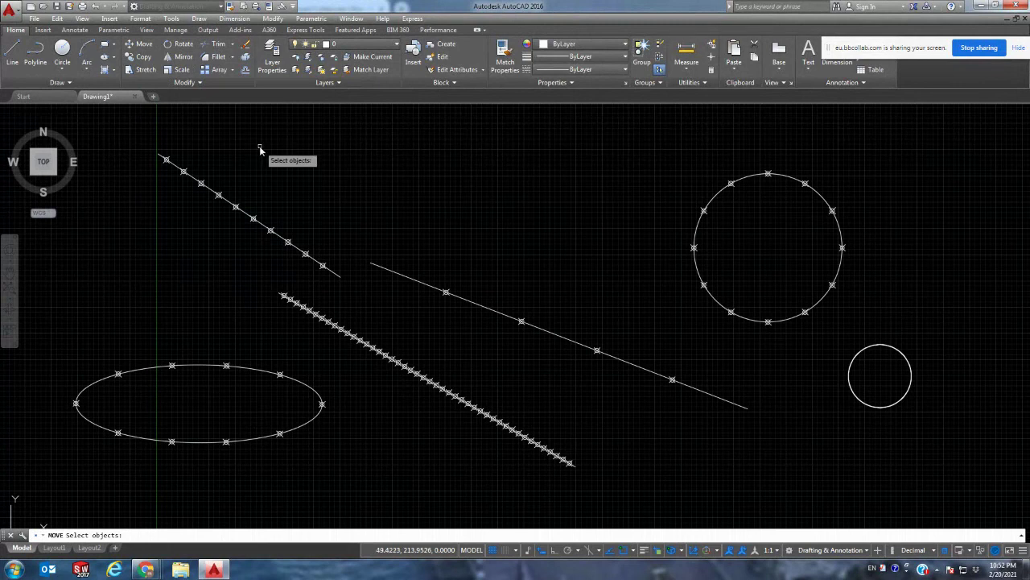
{"action": "left_click", "coordinate": [172, 169]}
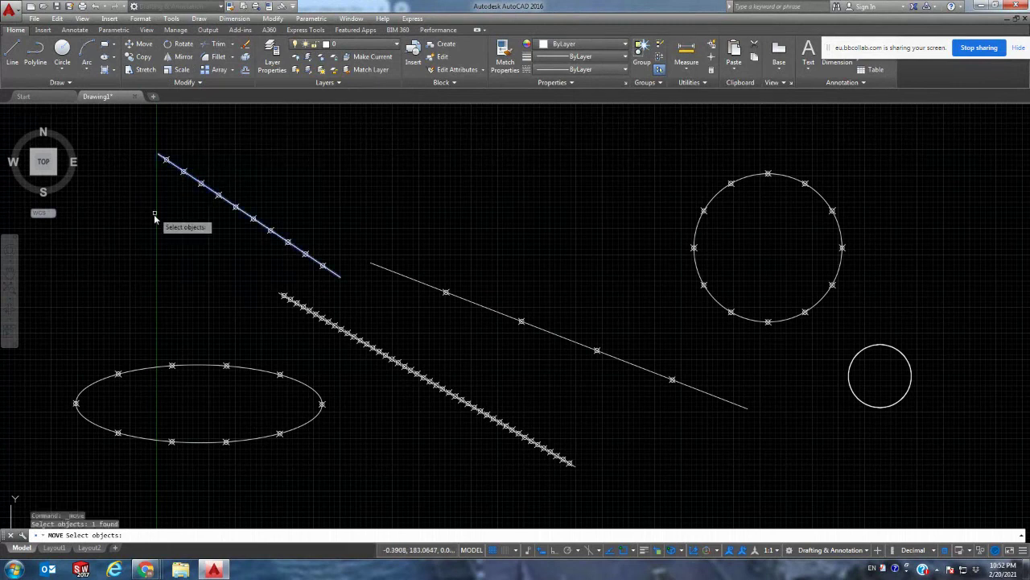
{"action": "left_click", "coordinate": [202, 363]}
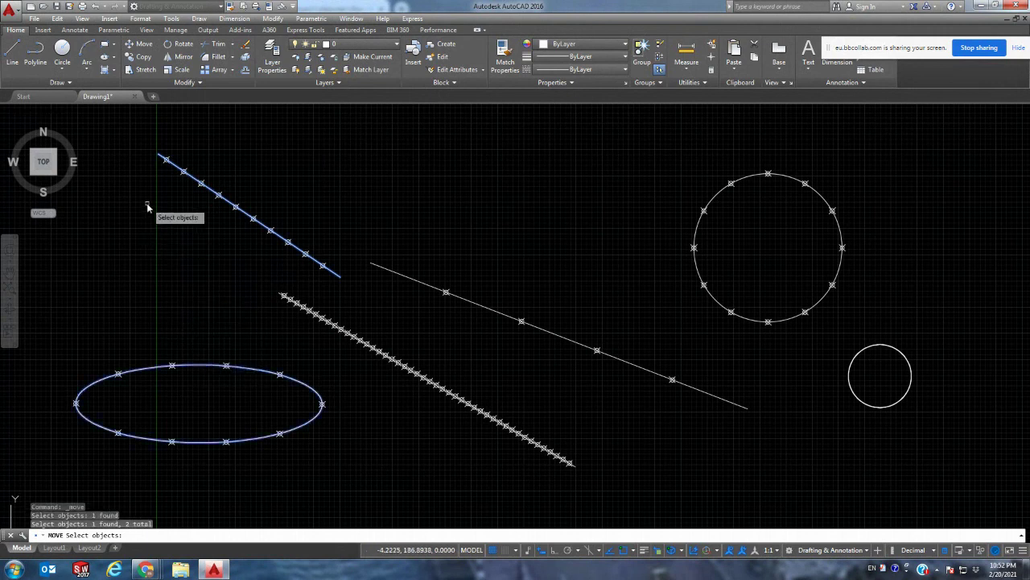
{"action": "key", "text": "Return"}
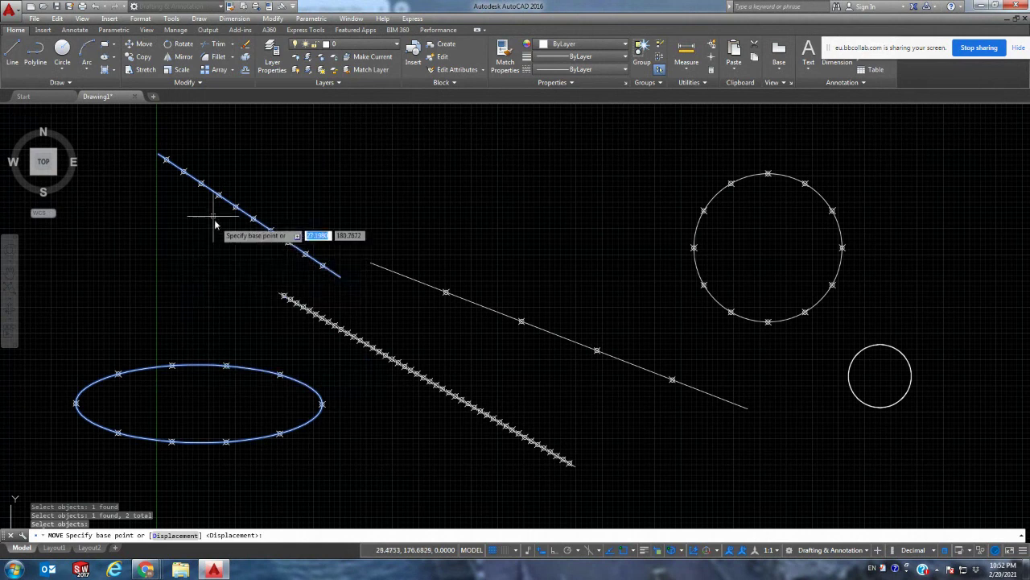
{"action": "left_click", "coordinate": [198, 367]}
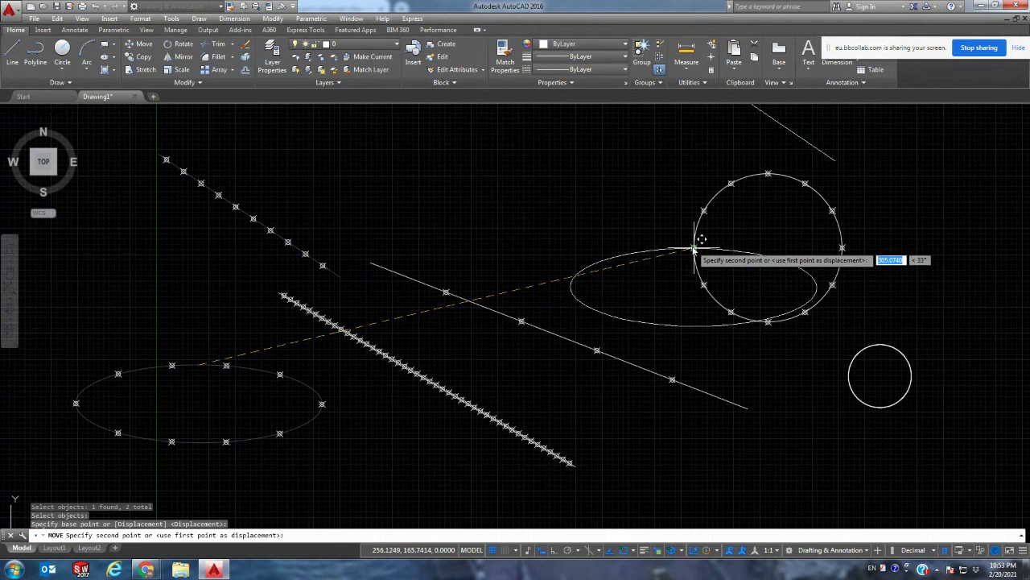
{"action": "left_click", "coordinate": [849, 376]}
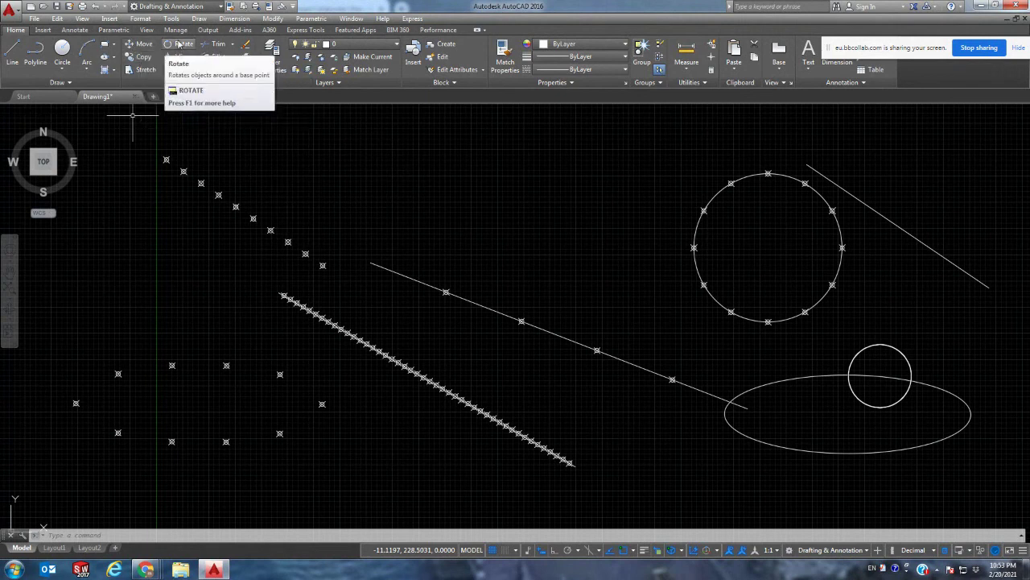
{"action": "left_click", "coordinate": [178, 46]}
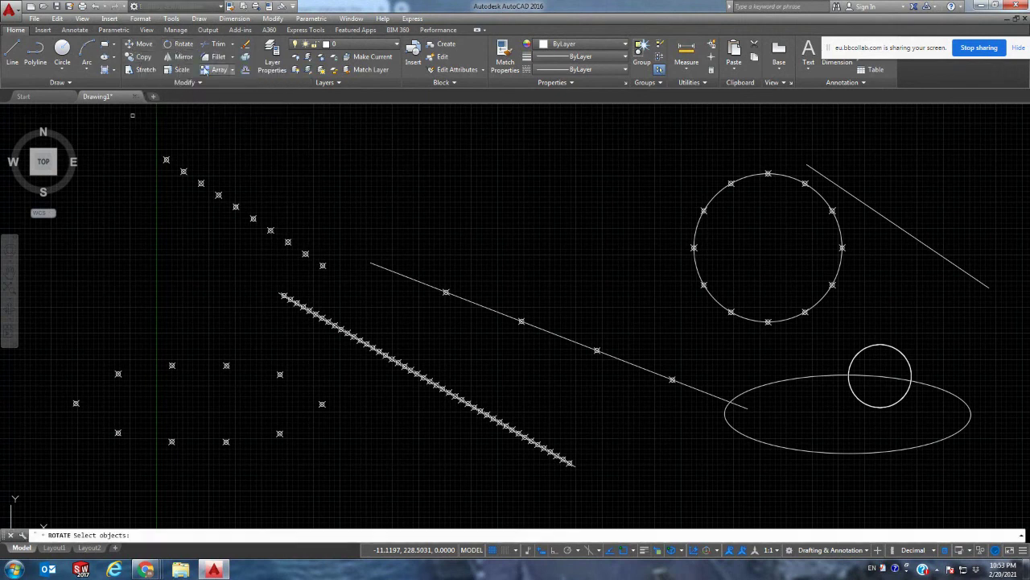
{"action": "left_click", "coordinate": [417, 287]}
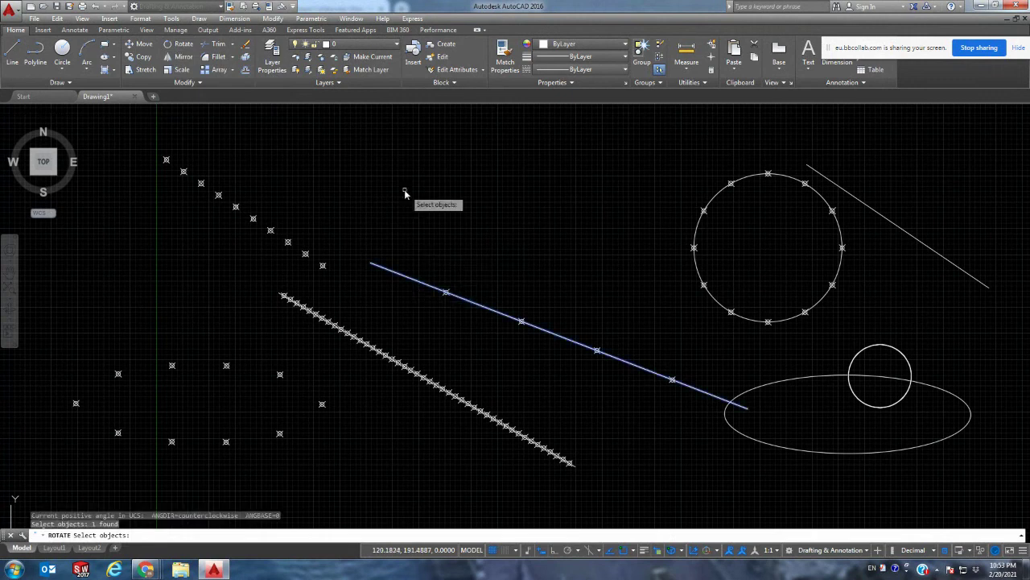
{"action": "key", "text": "Return"}
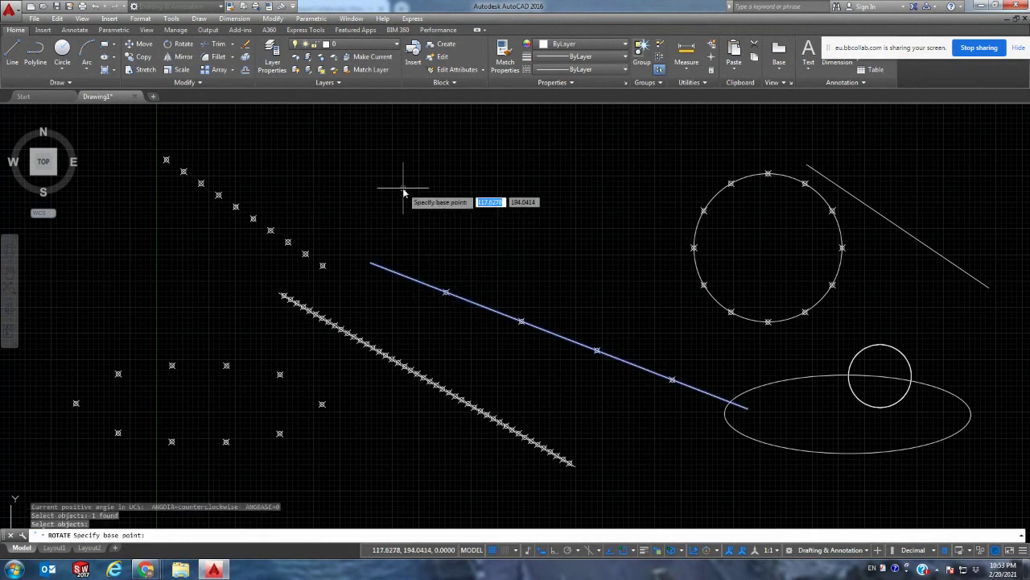
{"action": "left_click", "coordinate": [372, 265]}
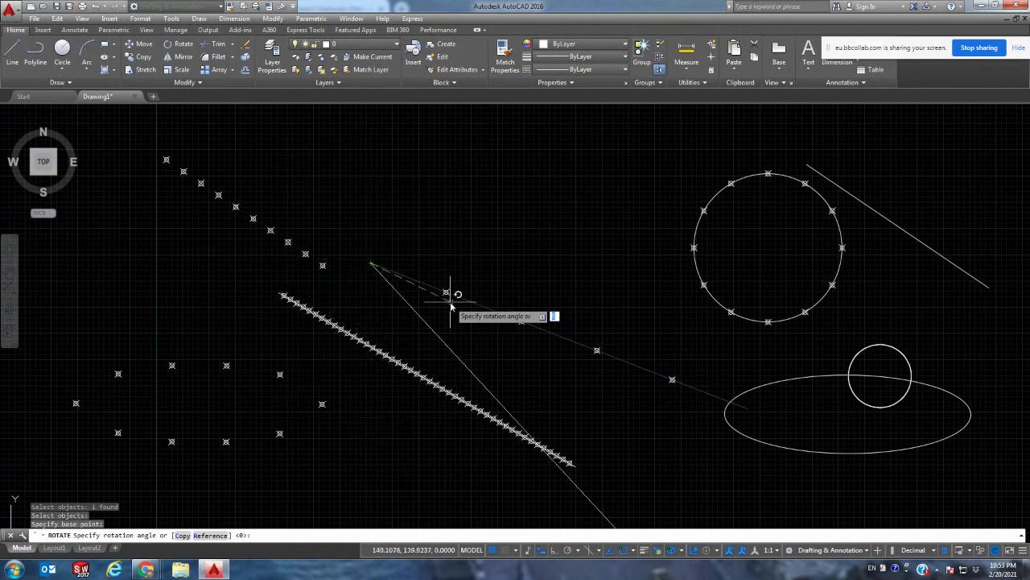
{"action": "key", "text": "Escape"}
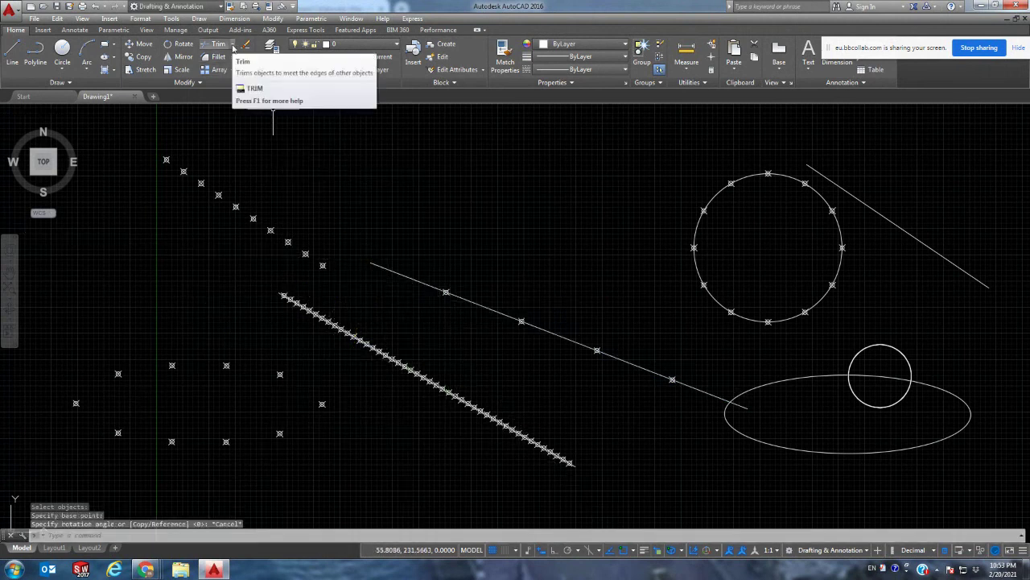
Show the Trim and Extend command choices.
{"action": "left_click", "coordinate": [232, 46]}
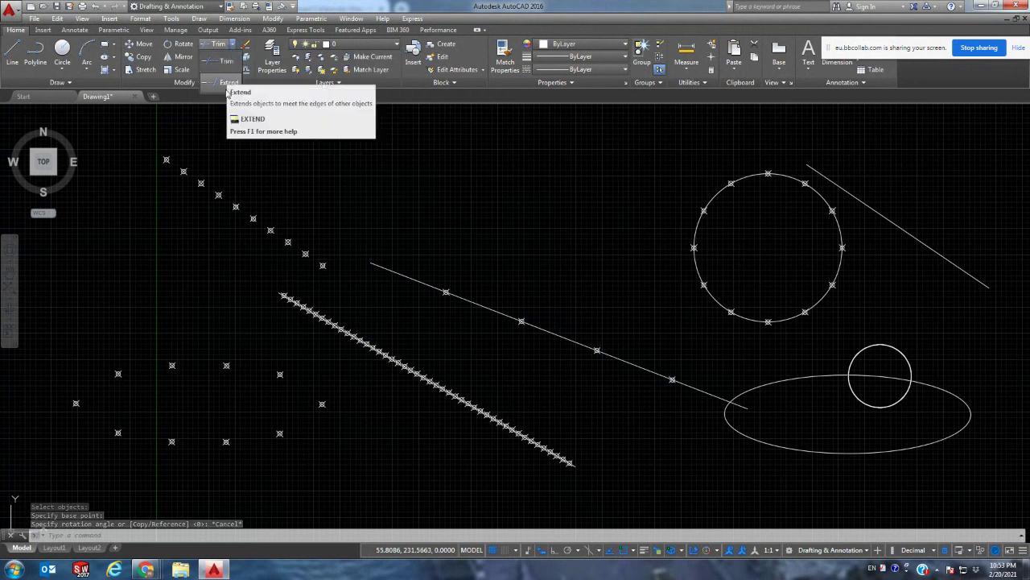